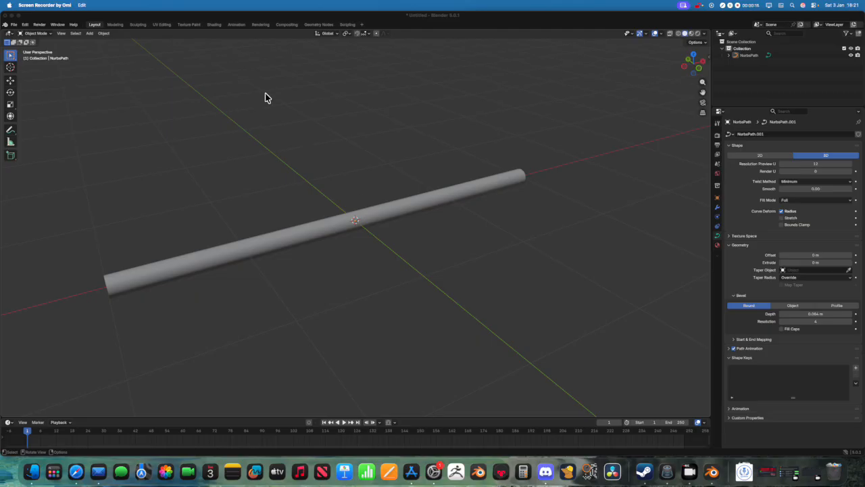
# Switch to the Shading workspace and unlink the Metal_String material from the NurbsPath curve.
pyautogui.click(214, 24)
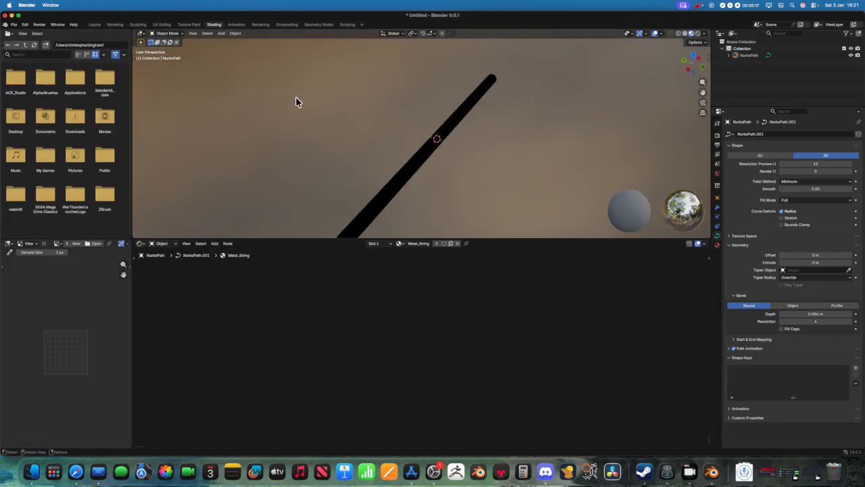
pyautogui.scroll(-2, 425, 158)
pyautogui.scroll(1, 431, 235)
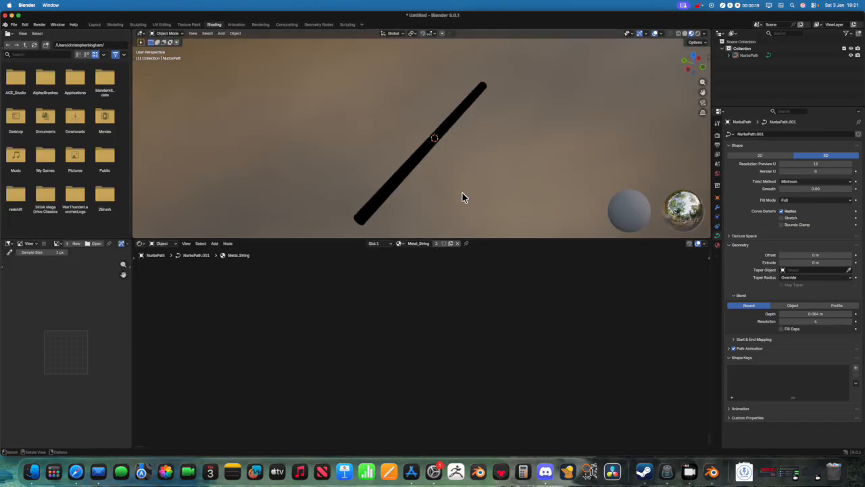
pyautogui.scroll(1, 452, 171)
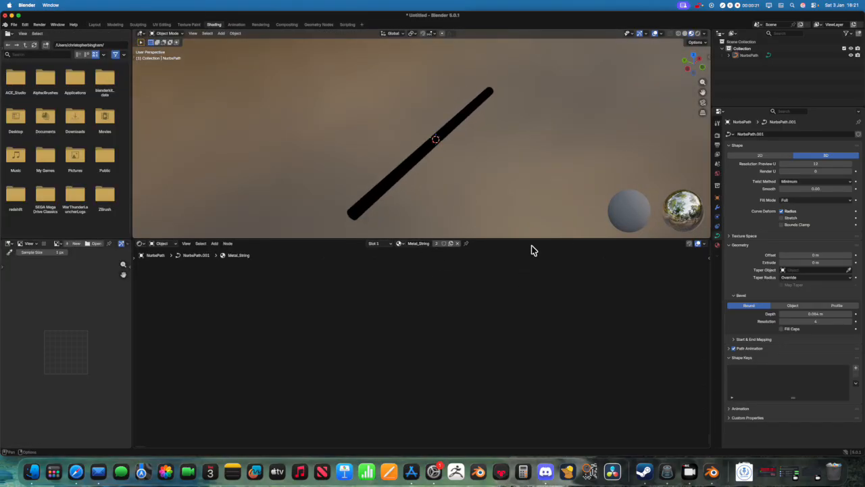
pyautogui.click(457, 243)
# Examine the tube-shaped curve from several angles and check its control points in Edit Mode.
pyautogui.moveTo(507, 128); pyautogui.dragTo(475, 141, button='middle')
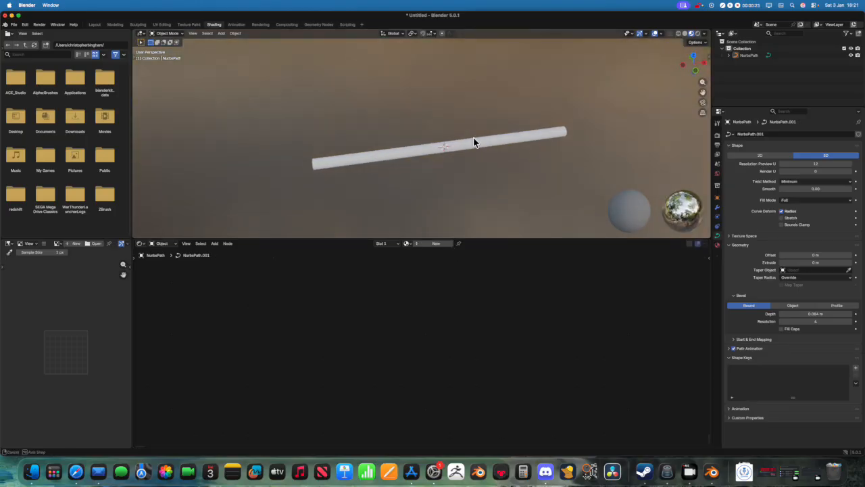
pyautogui.scroll(4, 488, 218)
pyautogui.moveTo(487, 215); pyautogui.dragTo(470, 158, button='middle')
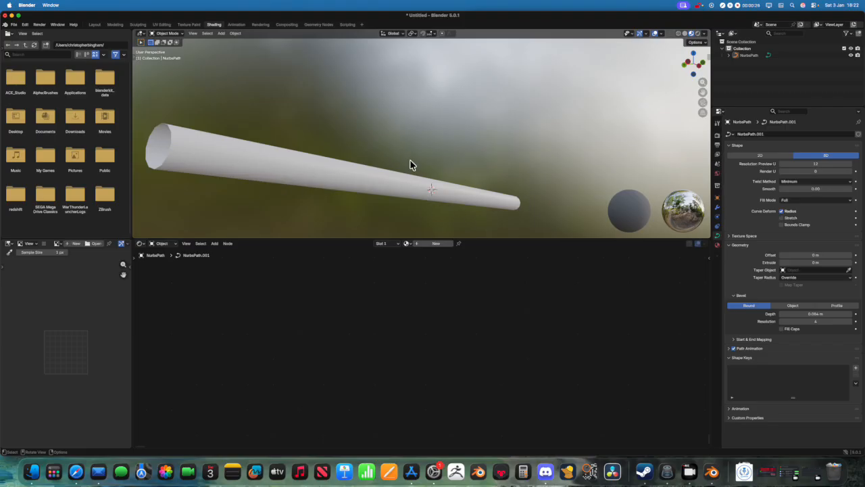
pyautogui.moveTo(411, 164); pyautogui.dragTo(381, 187, button='middle')
pyautogui.press('Tab')
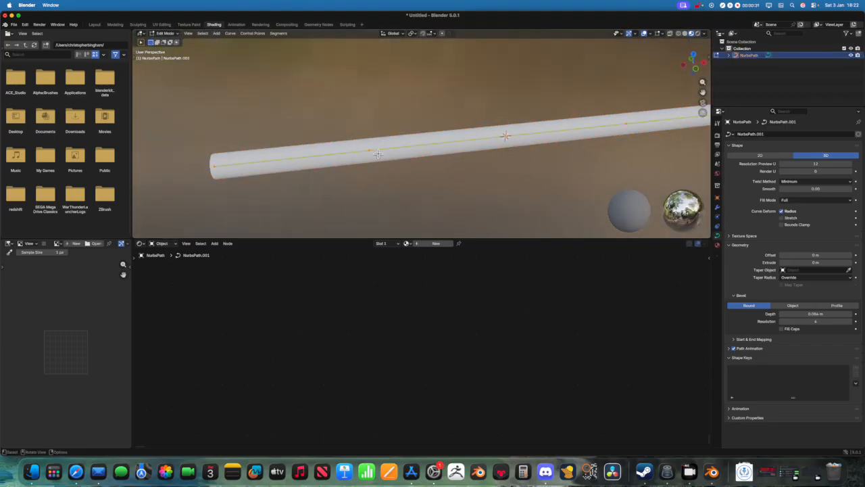
pyautogui.moveTo(377, 154); pyautogui.dragTo(442, 114, button='middle')
pyautogui.press('Tab')
pyautogui.moveTo(441, 199); pyautogui.dragTo(441, 223, button='middle')
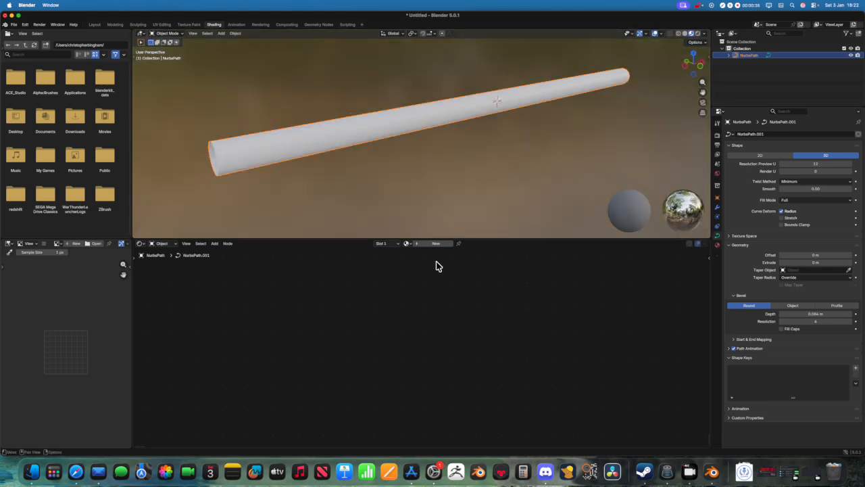
# Create a new material on the curve and name it String.
pyautogui.click(427, 242)
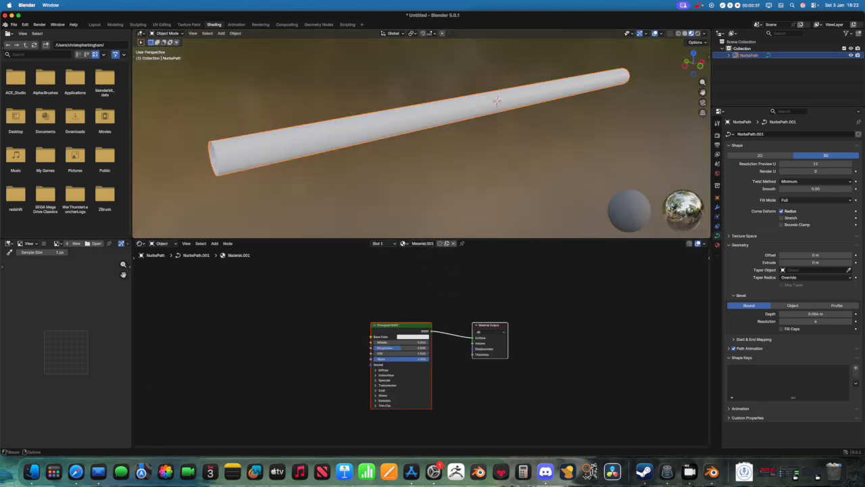
pyautogui.doubleClick(428, 244)
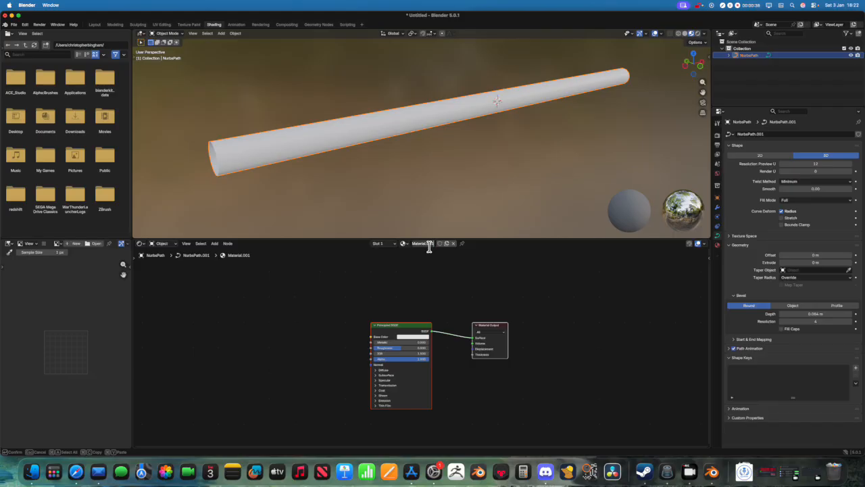
pyautogui.write('String')
pyautogui.press('Return')
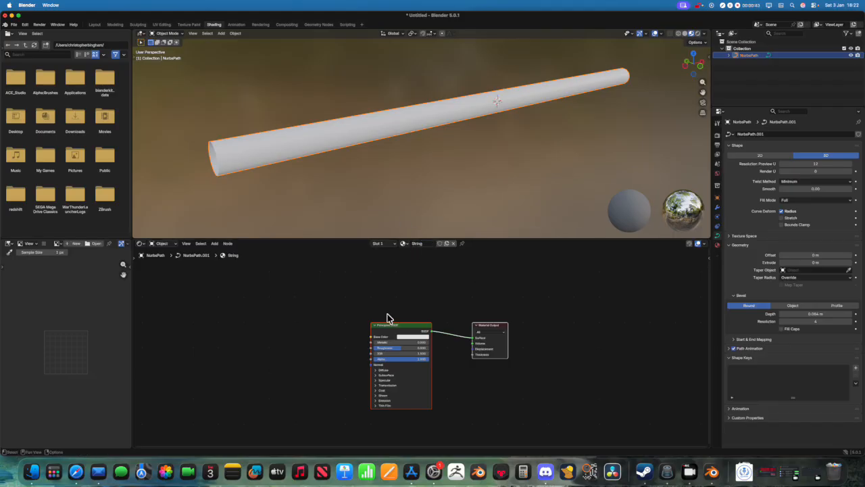
# Add a Color Ramp node feeding the Principled BSDF's Base Color and move its white stop to near the middle of the gradient.
pyautogui.scroll(5, 389, 328)
pyautogui.moveTo(390, 328); pyautogui.dragTo(497, 315, button='middle')
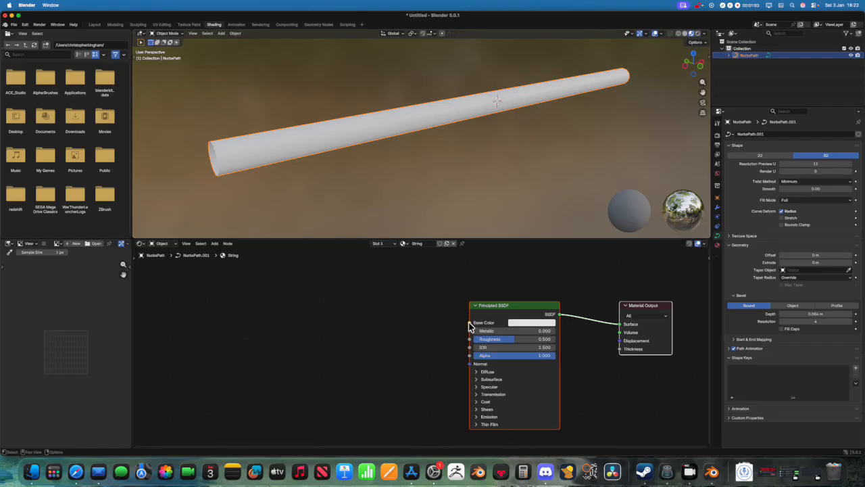
pyautogui.moveTo(469, 325); pyautogui.dragTo(386, 338)
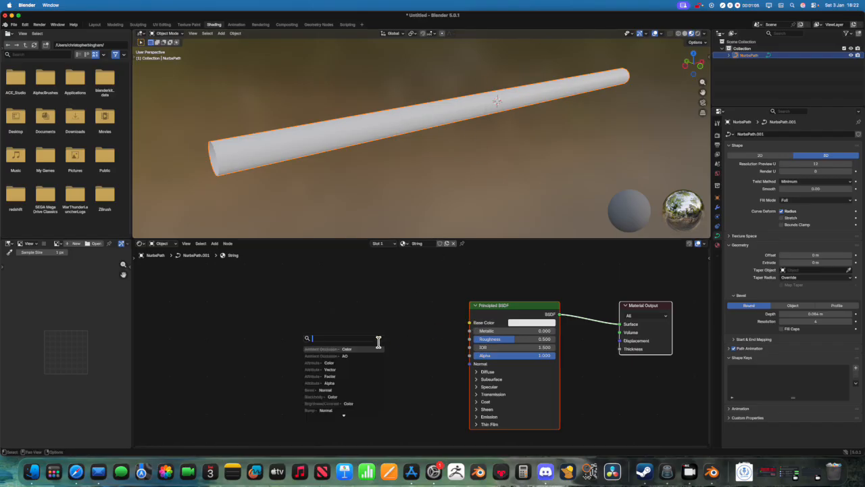
pyautogui.write('Colour')
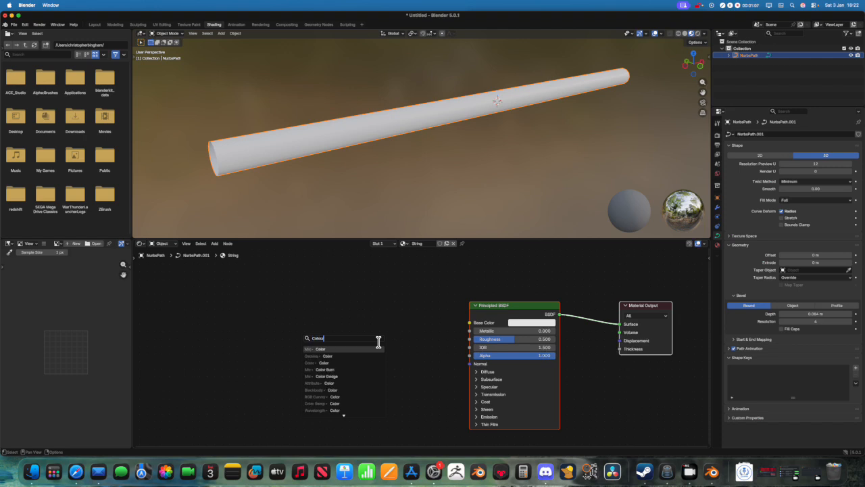
pyautogui.write(' Ram')
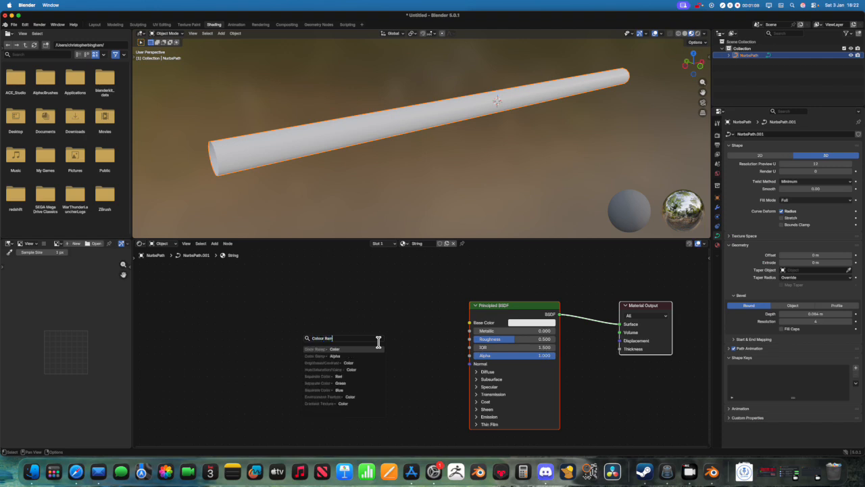
pyautogui.click(363, 348)
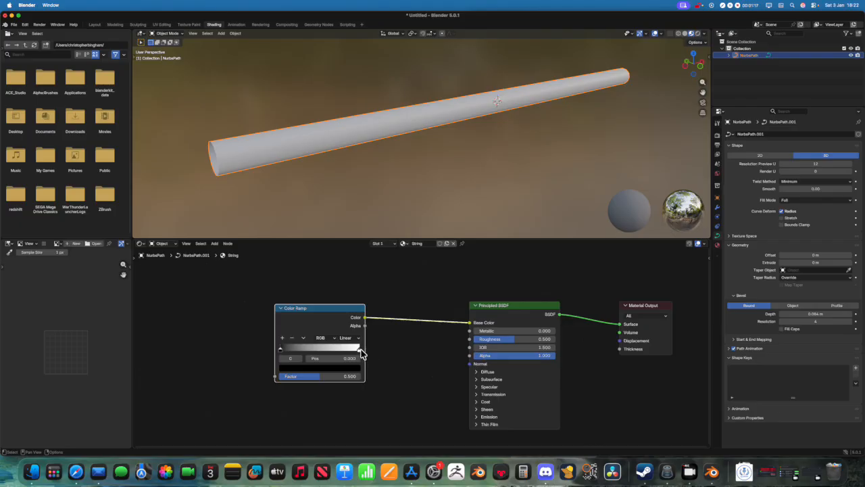
pyautogui.moveTo(362, 353); pyautogui.dragTo(302, 356)
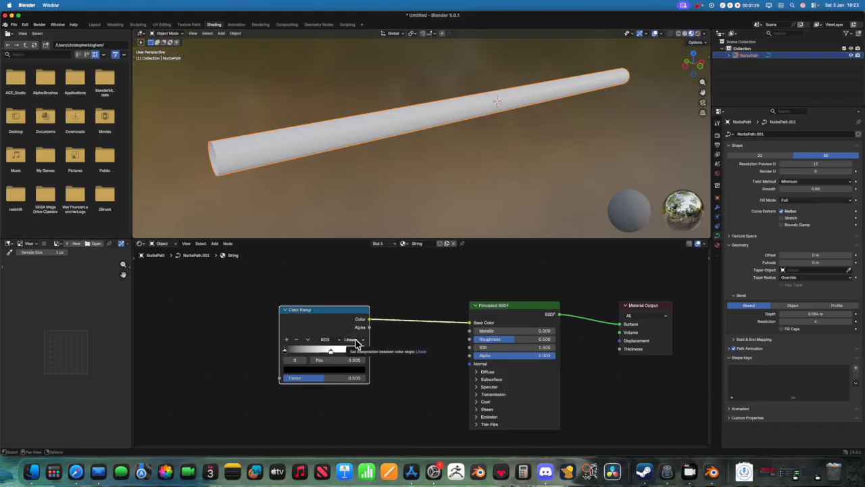
# Add a Wave Texture node with its Color output feeding the Color Ramp's Factor, placed ahead of the ramp.
pyautogui.moveTo(252, 320); pyautogui.dragTo(331, 336, button='middle')
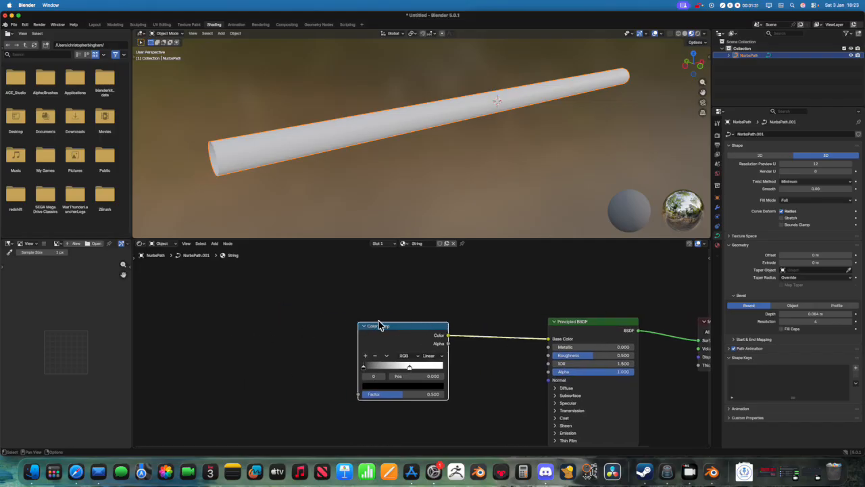
pyautogui.moveTo(380, 325); pyautogui.dragTo(449, 329, button='middle')
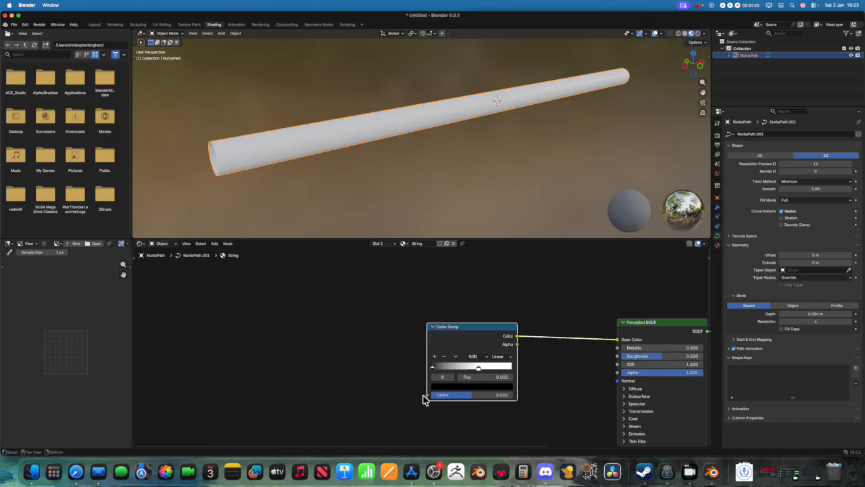
pyautogui.moveTo(428, 395); pyautogui.dragTo(336, 343)
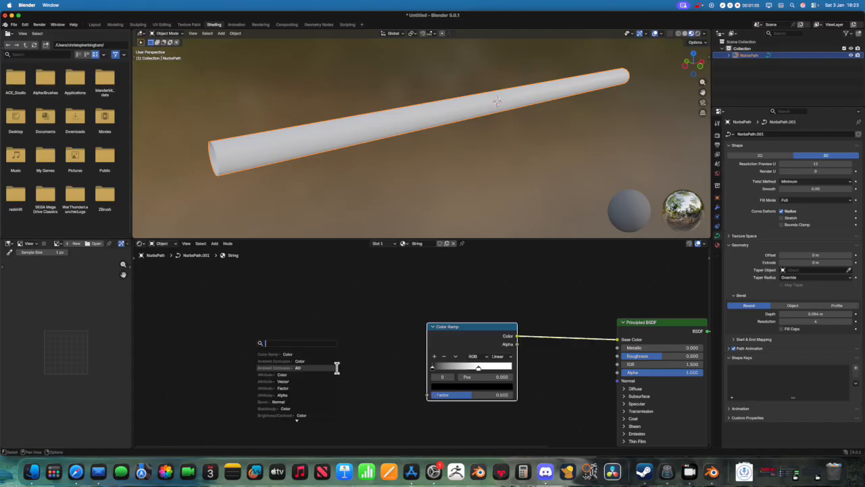
pyautogui.write('wave')
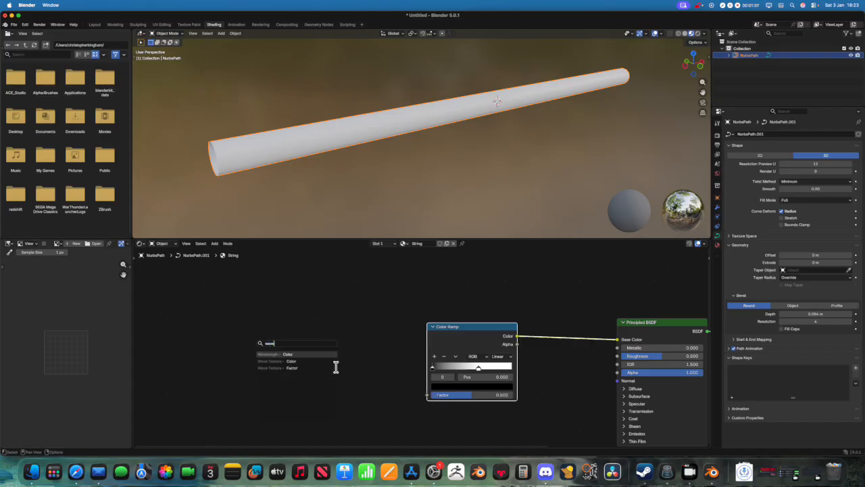
pyautogui.click(309, 361)
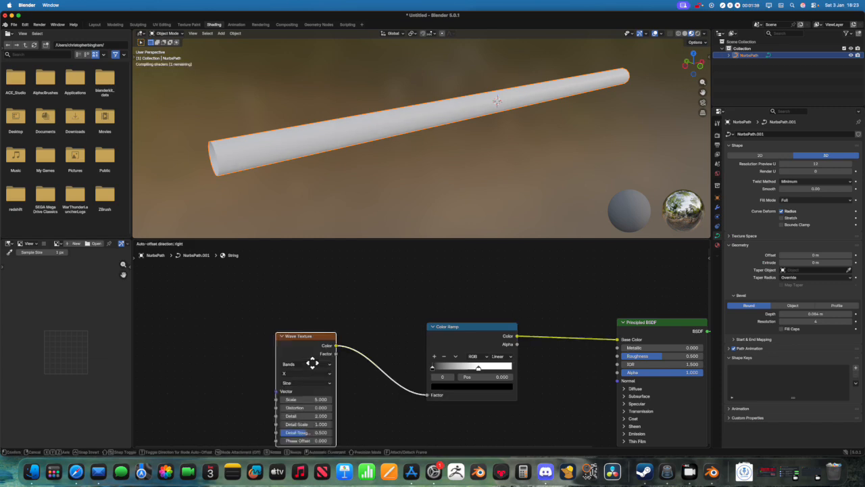
pyautogui.click(281, 323)
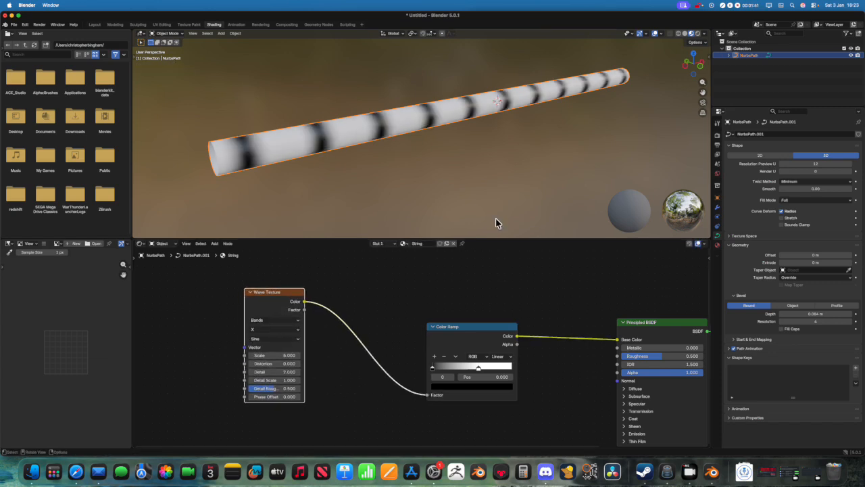
# Set the Wave Texture's scale to 40 to pack the bands closely along the tube.
pyautogui.moveTo(496, 221); pyautogui.dragTo(408, 114, button='middle')
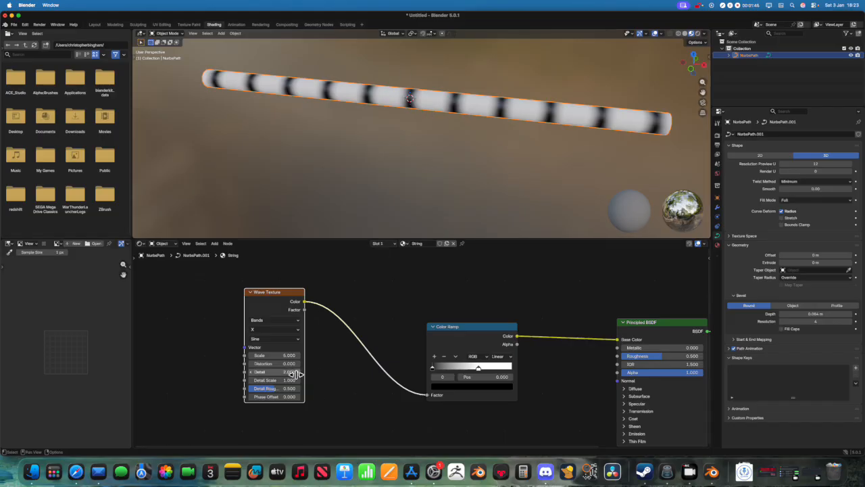
pyautogui.moveTo(289, 355); pyautogui.dragTo(393, 355)
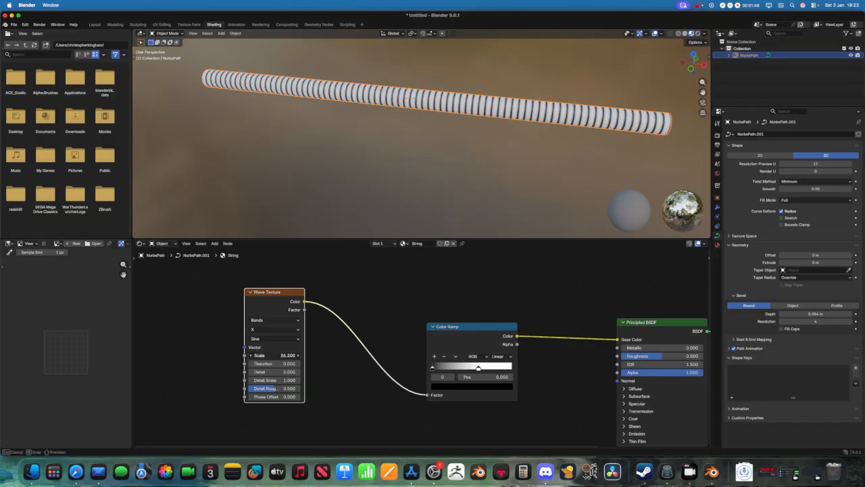
pyautogui.click(278, 356)
pyautogui.write('40')
pyautogui.press('Return')
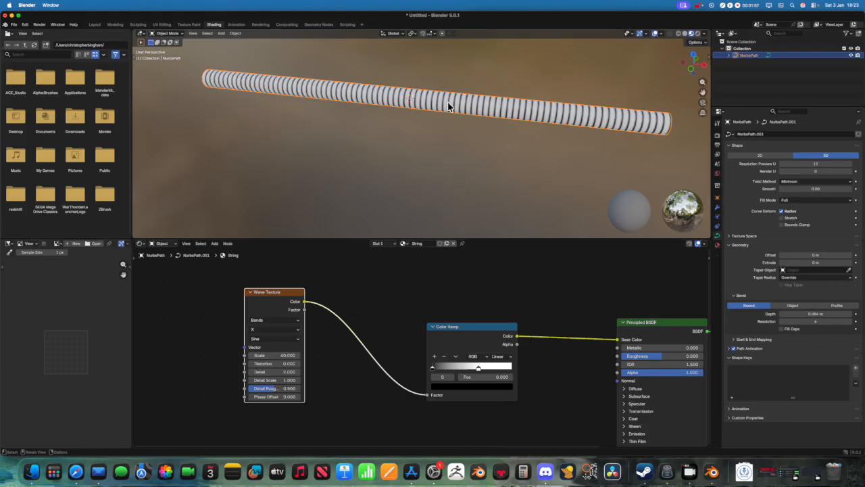
# Add a Mapping node with its Vector output feeding the Wave Texture's Vector input, placed ahead of the texture node.
pyautogui.moveTo(448, 101); pyautogui.dragTo(349, 138, button='middle')
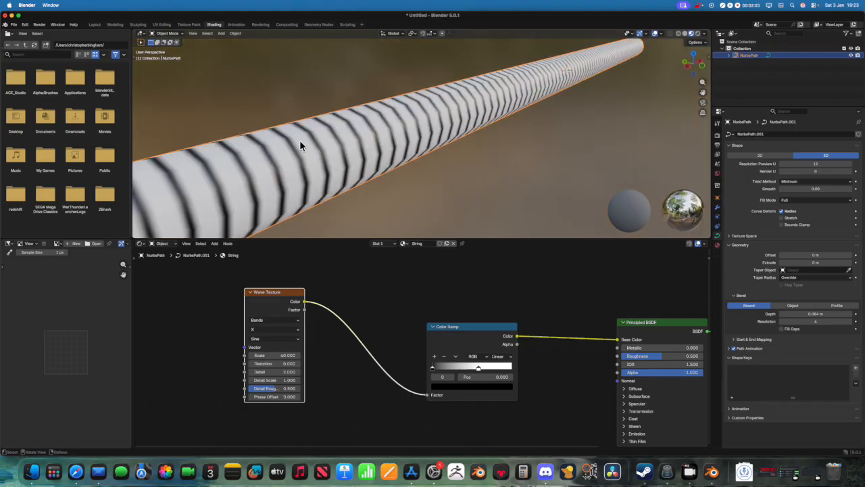
pyautogui.moveTo(445, 142); pyautogui.dragTo(408, 130, button='middle')
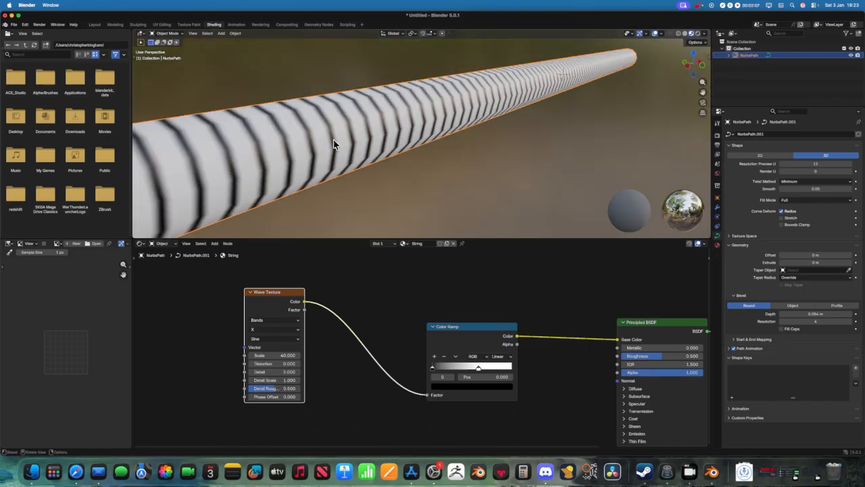
pyautogui.scroll(-3, 344, 138)
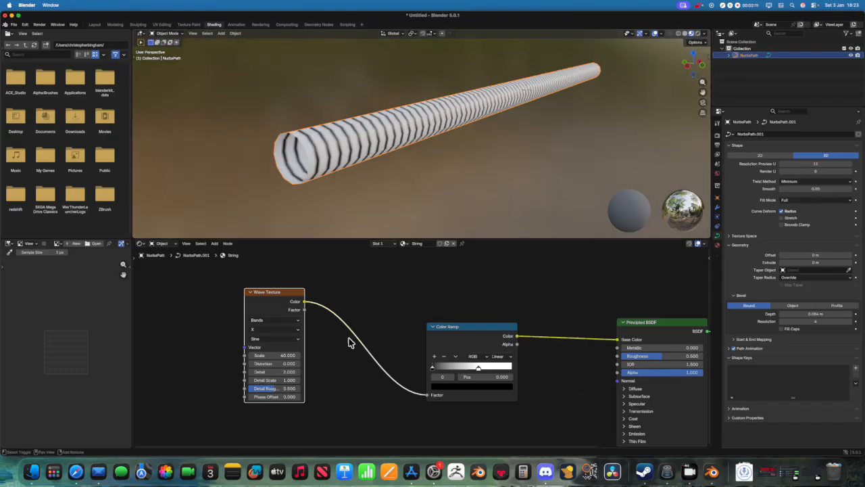
pyautogui.scroll(-1, 350, 342)
pyautogui.moveTo(349, 342); pyautogui.dragTo(386, 335, button='middle')
pyautogui.moveTo(310, 292); pyautogui.dragTo(339, 302)
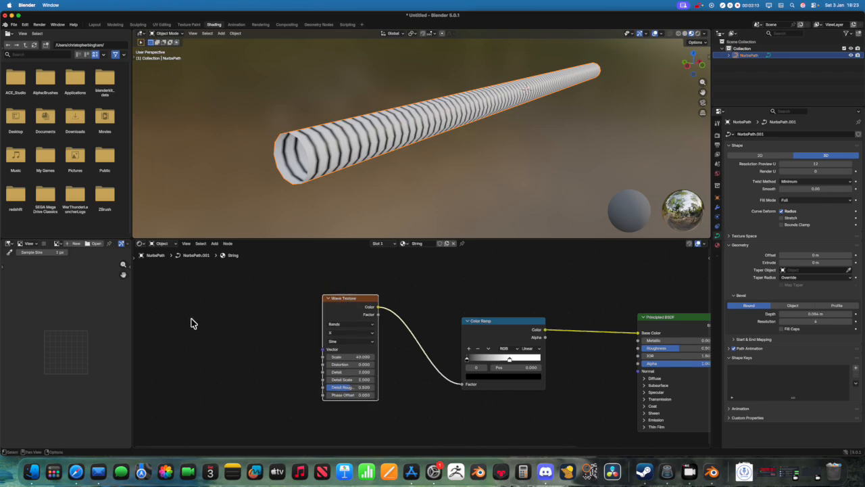
pyautogui.moveTo(322, 349); pyautogui.dragTo(255, 301)
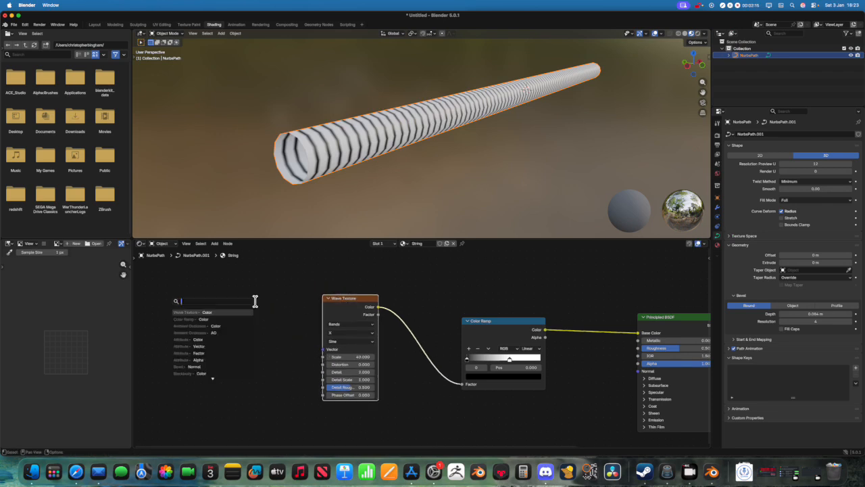
pyautogui.write('map')
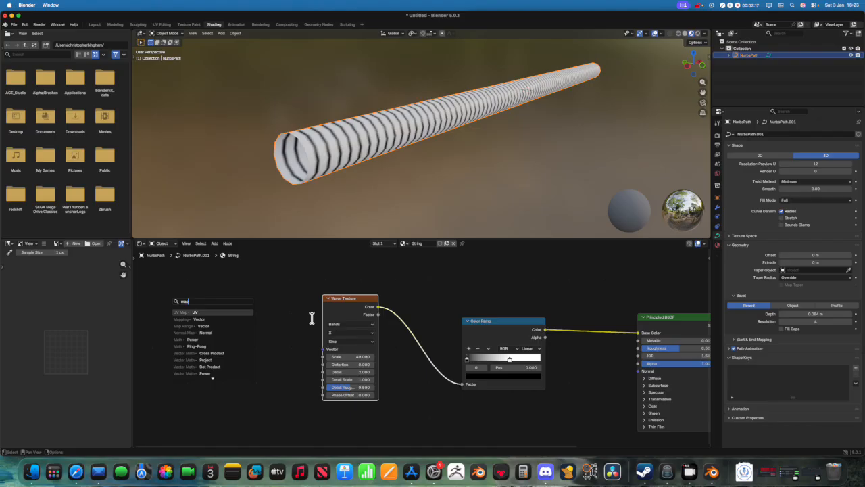
pyautogui.write('pin')
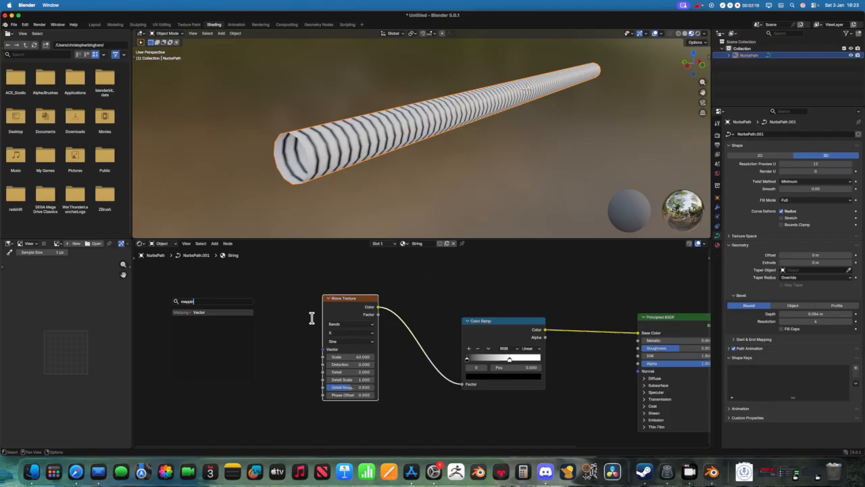
pyautogui.click(219, 314)
pyautogui.click(218, 300)
pyautogui.moveTo(346, 305); pyautogui.dragTo(408, 303, button='middle')
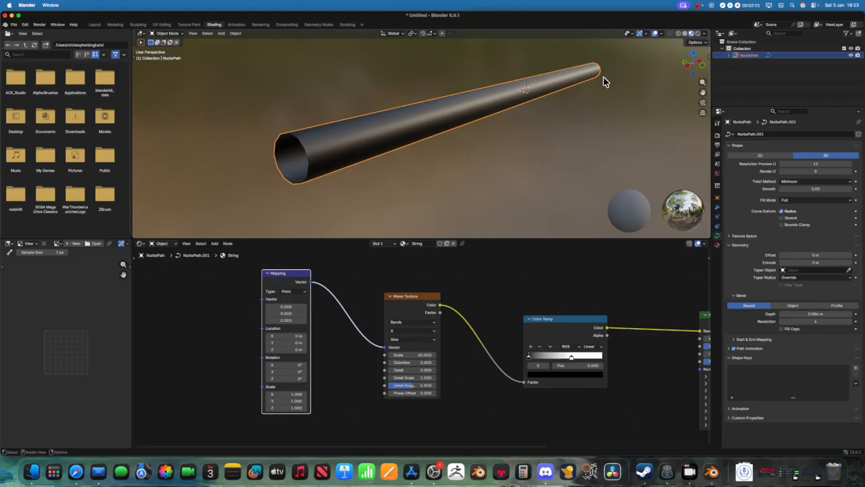
# Add a Texture Coordinate node with its Generated output feeding the Mapping node's Vector input, placed ahead of the Mapping node.
pyautogui.moveTo(156, 309); pyautogui.dragTo(248, 335, button='middle')
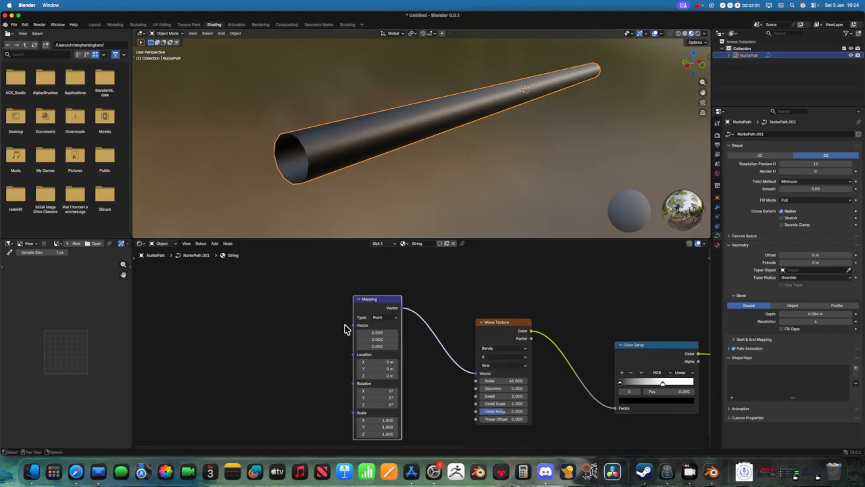
pyautogui.moveTo(352, 326); pyautogui.dragTo(283, 275)
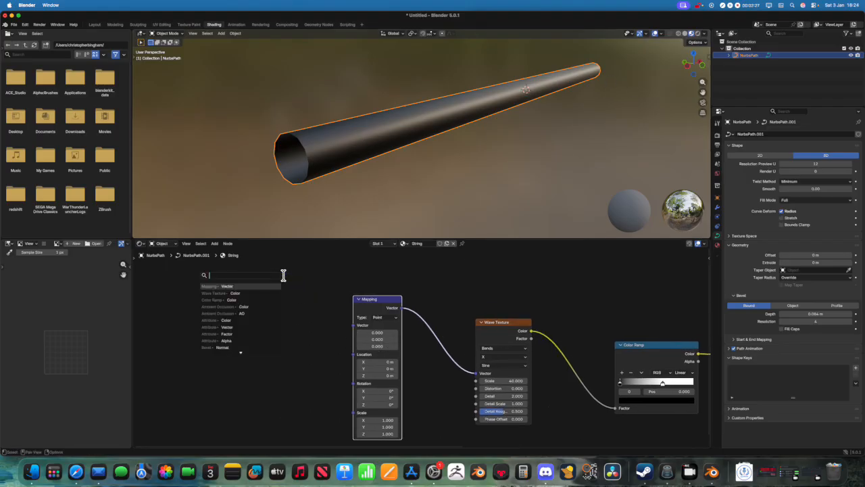
pyautogui.write('texture Co')
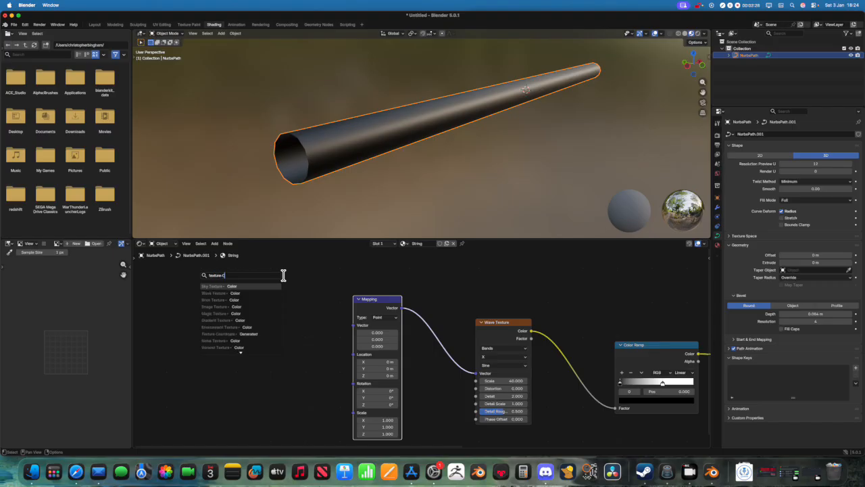
pyautogui.write('o')
pyautogui.press('BackSpace')
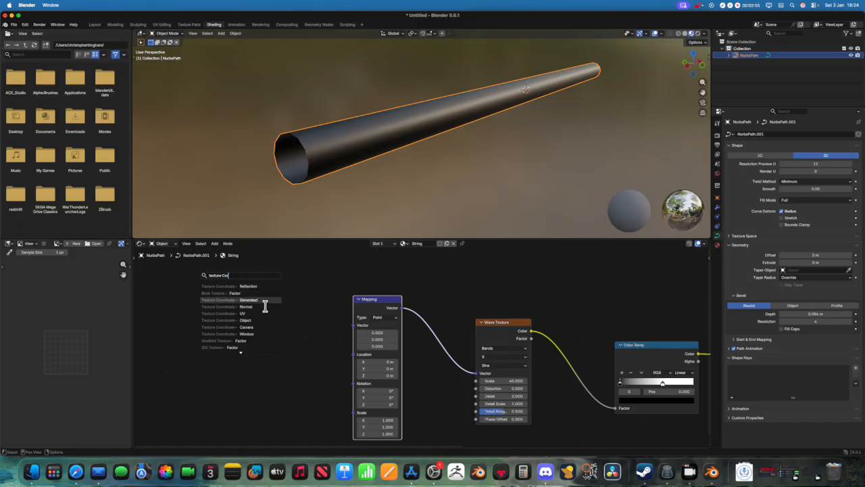
pyautogui.click(266, 305)
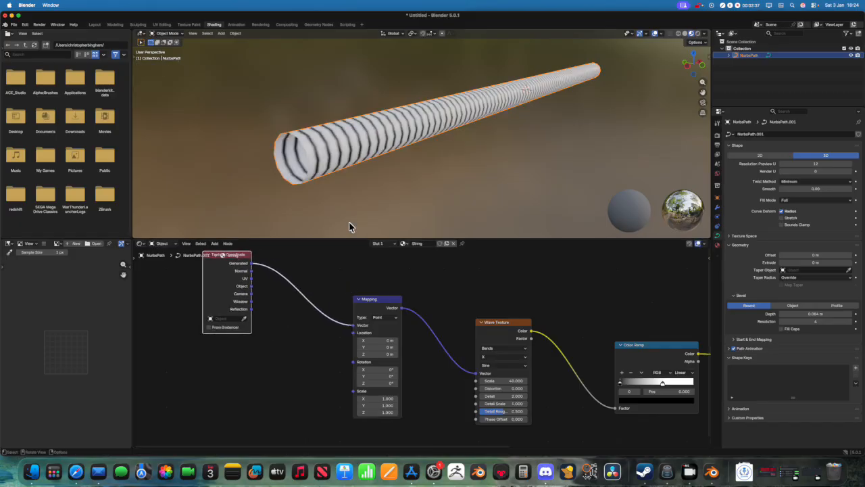
pyautogui.scroll(4, 359, 113)
pyautogui.scroll(-2, 359, 113)
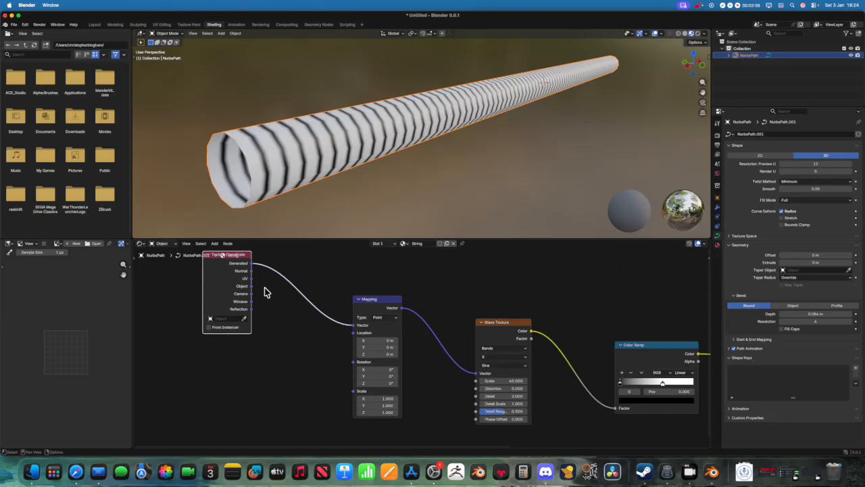
# Try the Normal and UV outputs as the Mapping node's Vector source, and settle on the Texture Coordinate's Object output.
pyautogui.moveTo(251, 270); pyautogui.dragTo(353, 326)
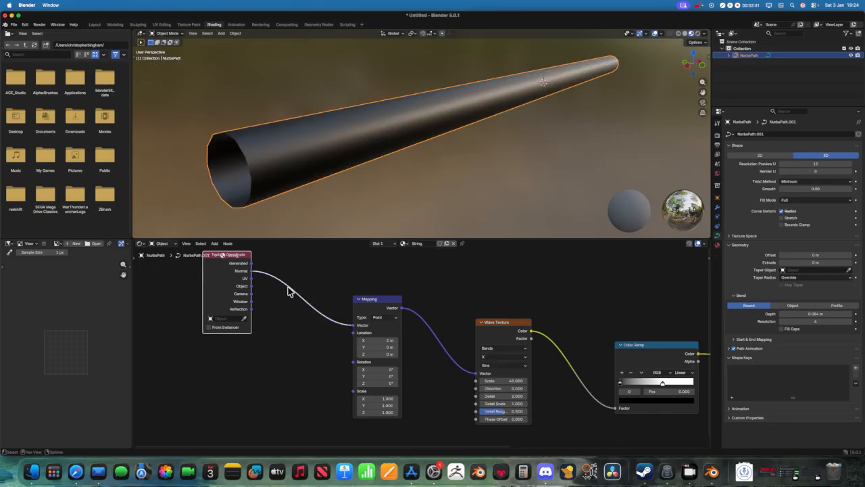
pyautogui.moveTo(252, 279); pyautogui.dragTo(354, 327)
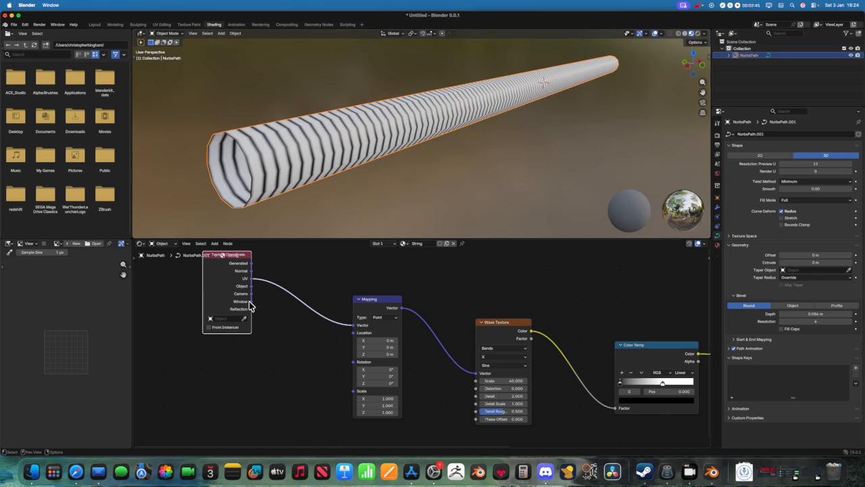
pyautogui.moveTo(252, 286); pyautogui.dragTo(353, 325)
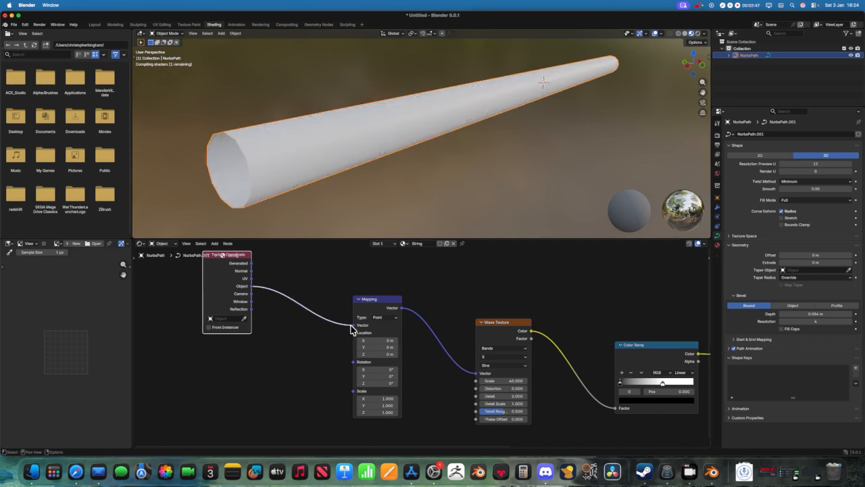
pyautogui.moveTo(348, 169); pyautogui.dragTo(350, 95, button='middle')
pyautogui.moveTo(390, 123); pyautogui.dragTo(527, 169, button='middle')
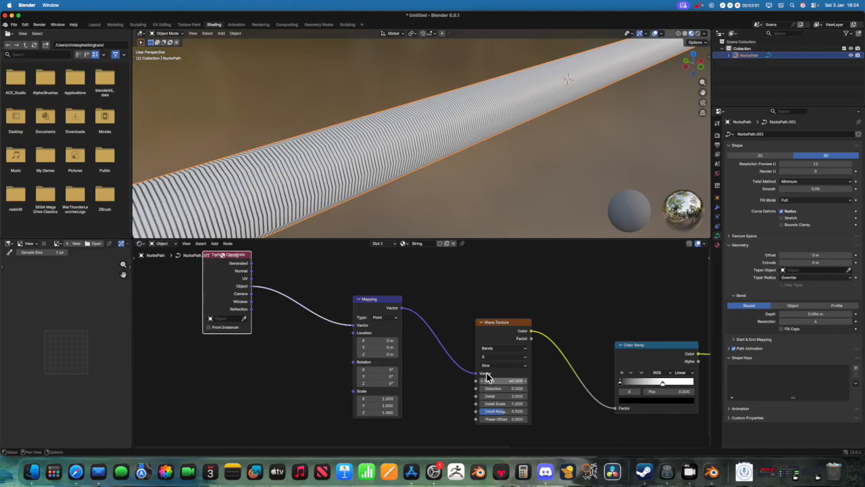
# Arrange the Texture Coordinate, Mapping, Wave Texture and Color Ramp nodes more closely in a tidy row.
pyautogui.scroll(-1, 405, 284)
pyautogui.scroll(-3, 439, 217)
pyautogui.moveTo(439, 217); pyautogui.dragTo(480, 118, button='middle')
pyautogui.moveTo(262, 282); pyautogui.dragTo(332, 318)
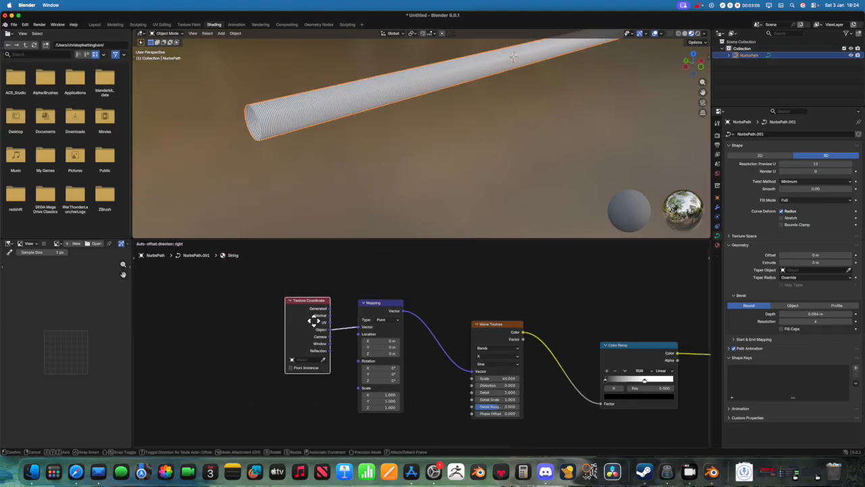
pyautogui.moveTo(380, 304); pyautogui.dragTo(390, 308)
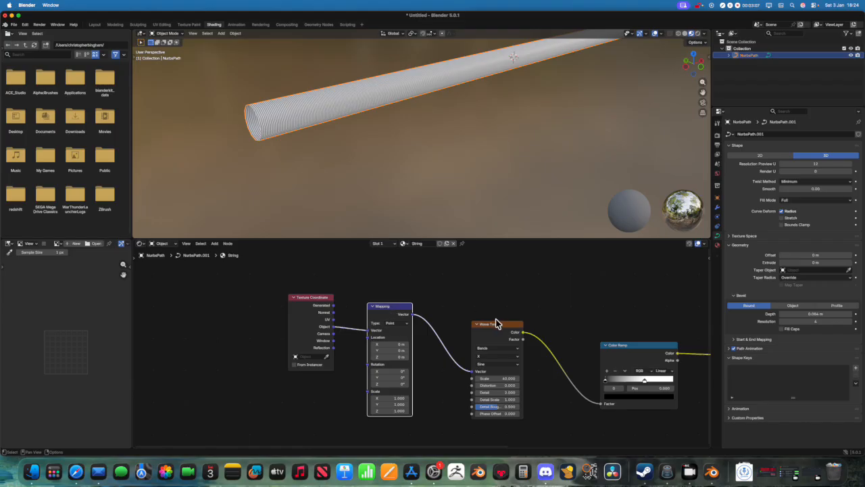
pyautogui.moveTo(496, 325); pyautogui.dragTo(471, 312)
pyautogui.hscroll(5, 534, 325)
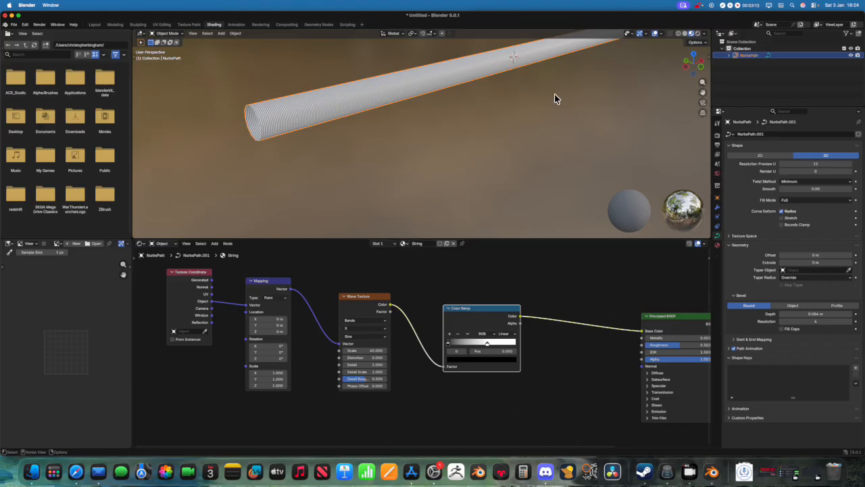
# Raise the Wave Texture's scale to about 54.64 to tighten the bands along the tube.
pyautogui.scroll(3, 465, 106)
pyautogui.scroll(6, 391, 129)
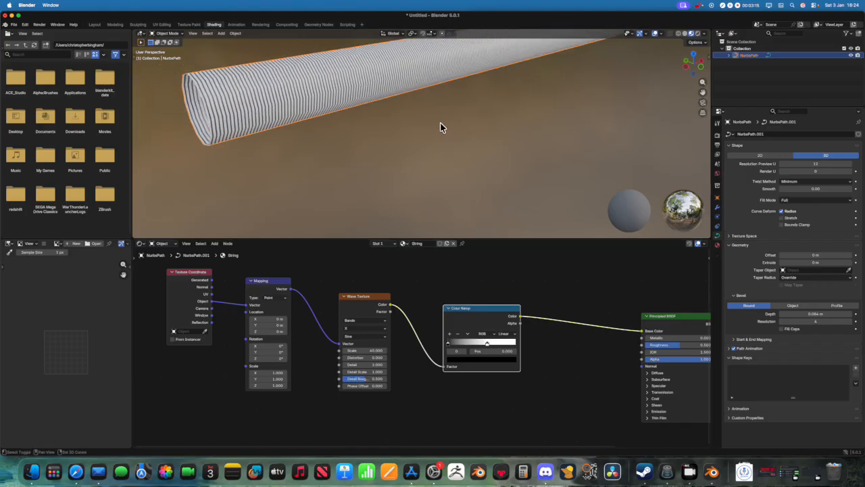
pyautogui.scroll(-3, 482, 126)
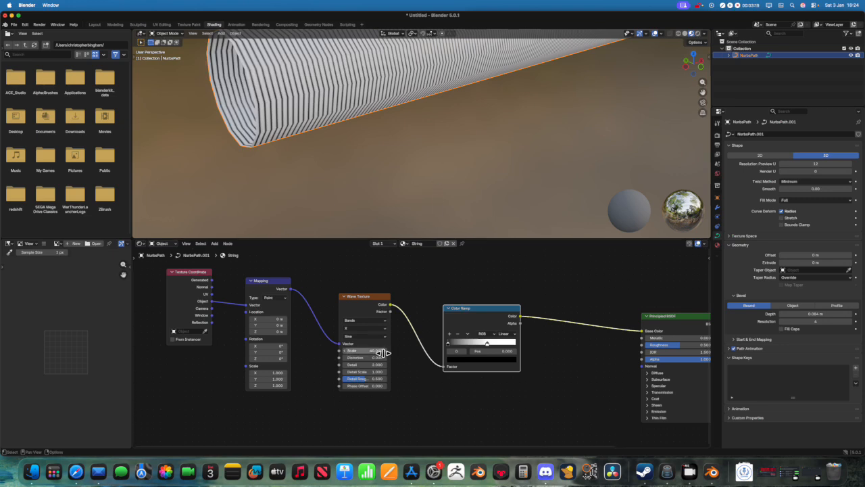
pyautogui.moveTo(365, 350); pyautogui.dragTo(419, 350)
pyautogui.scroll(-4, 474, 155)
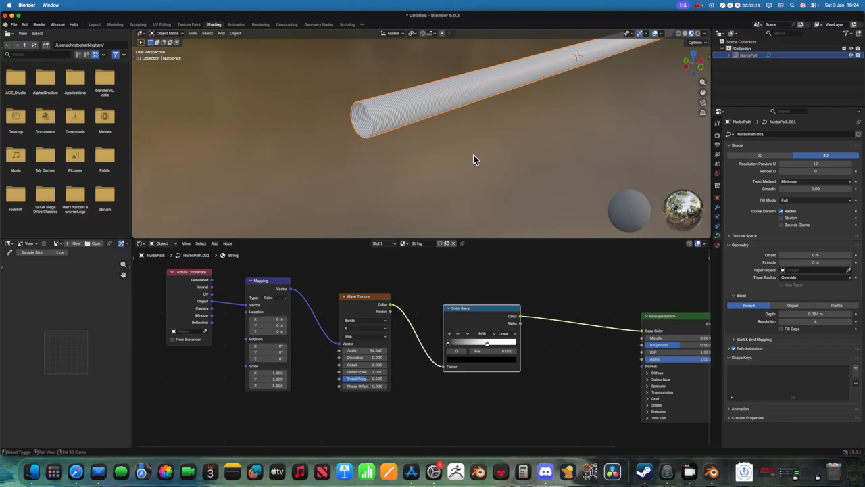
# Slant the bands with a 27.2° Y rotation on the Mapping node and set the Wave Texture's distortion to 3.
pyautogui.scroll(6, 468, 160)
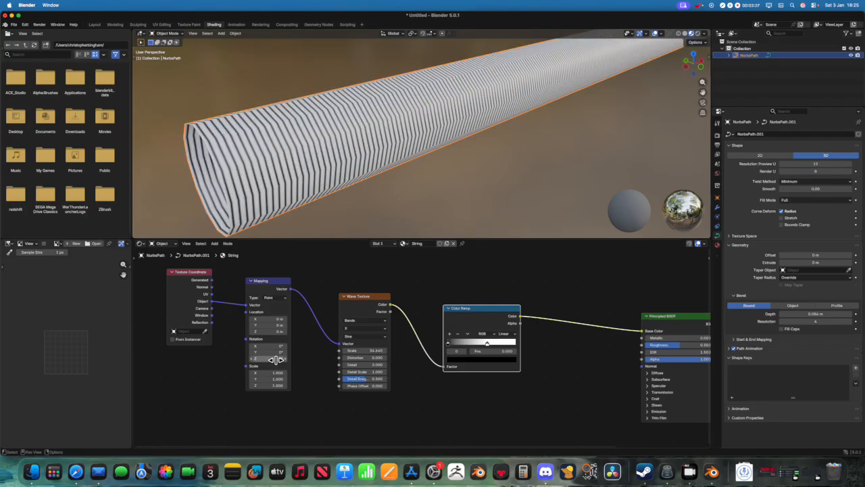
pyautogui.moveTo(271, 355); pyautogui.dragTo(283, 355)
pyautogui.moveTo(269, 352); pyautogui.dragTo(288, 352)
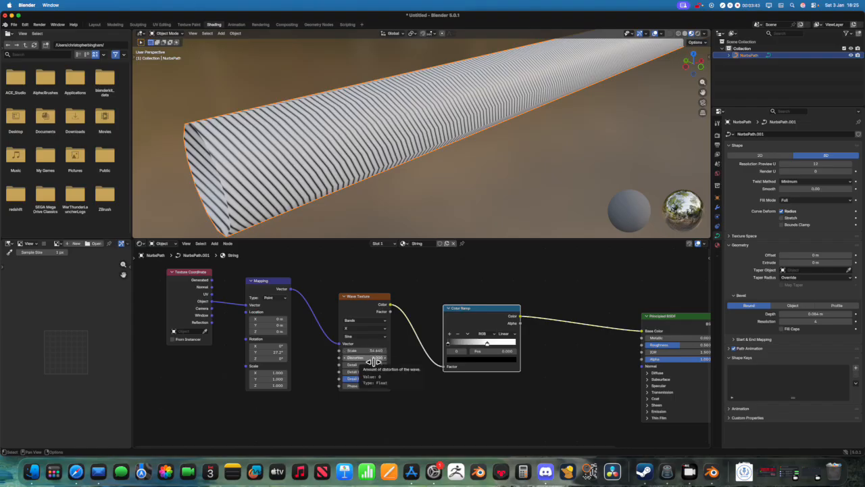
pyautogui.moveTo(373, 362); pyautogui.dragTo(399, 357)
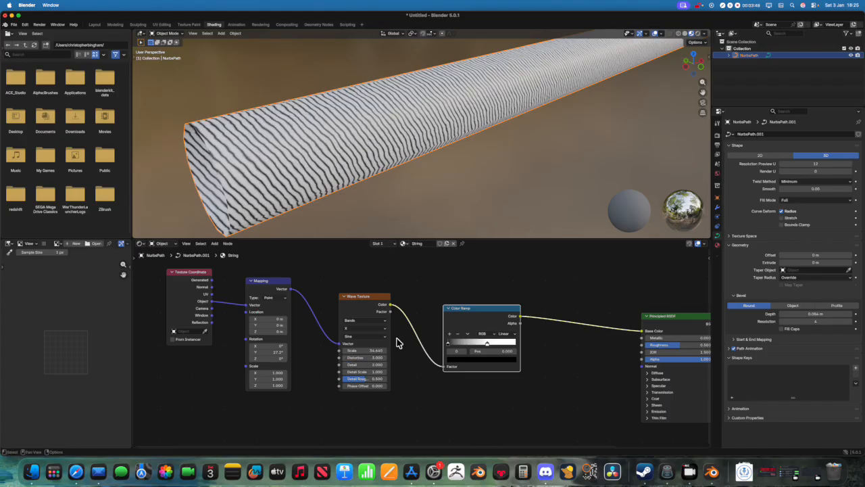
pyautogui.moveTo(375, 357)
pyautogui.mouseDown()
pyautogui.moveTo(365, 357)
pyautogui.moveTo(375, 358)
pyautogui.mouseUp()
# Switch the Color Ramp to Constant interpolation and recolour its black stop dark brown.
pyautogui.click(514, 334)
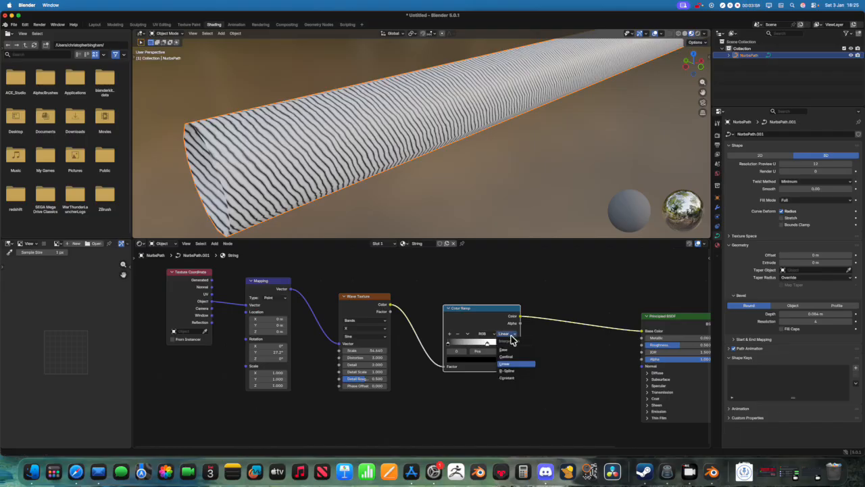
pyautogui.click(519, 379)
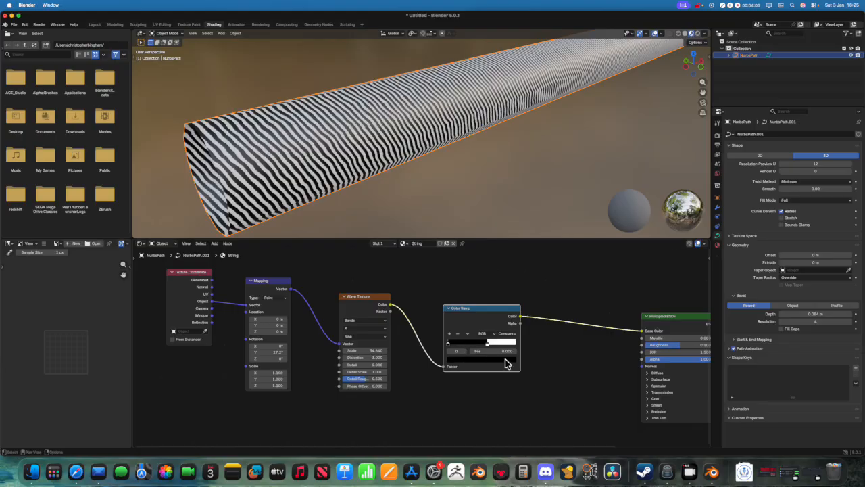
pyautogui.click(473, 359)
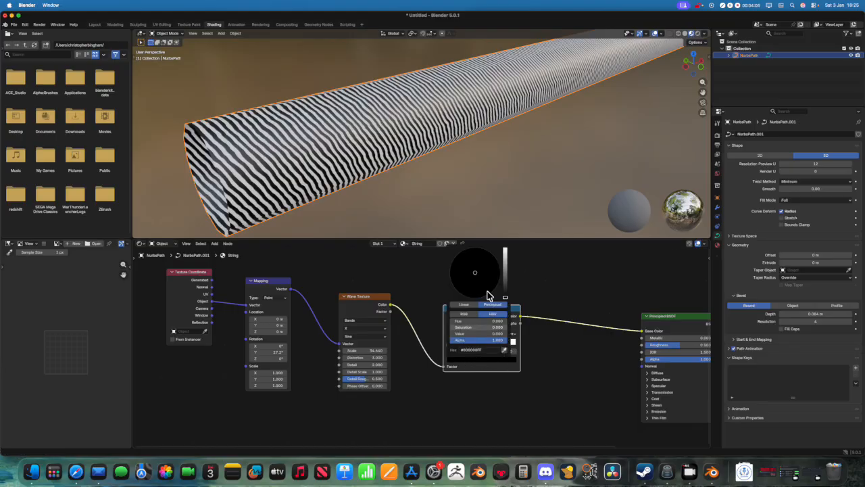
pyautogui.click(505, 284)
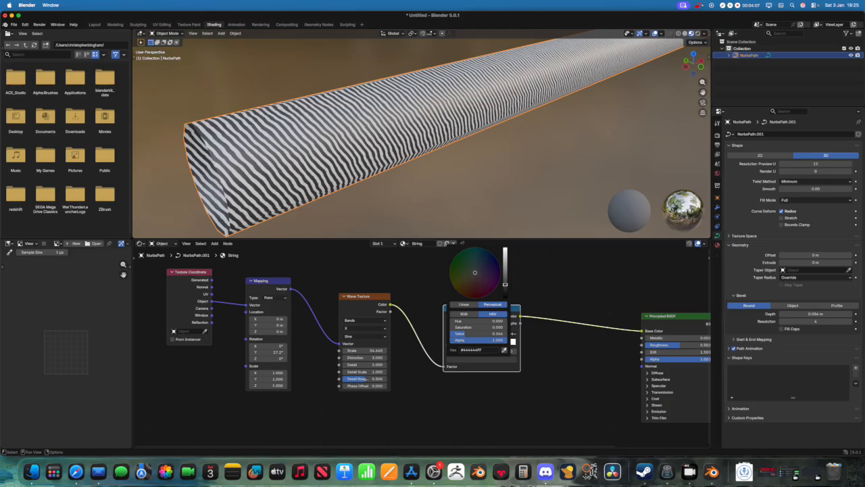
pyautogui.moveTo(469, 285); pyautogui.dragTo(466, 282)
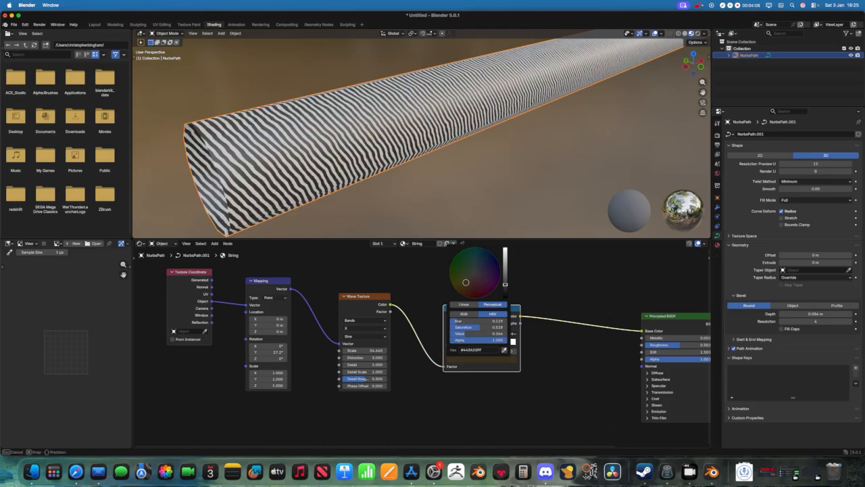
# Recolour the Color Ramp's white stop golden yellow and move it to a position of about 0.17.
pyautogui.click(489, 346)
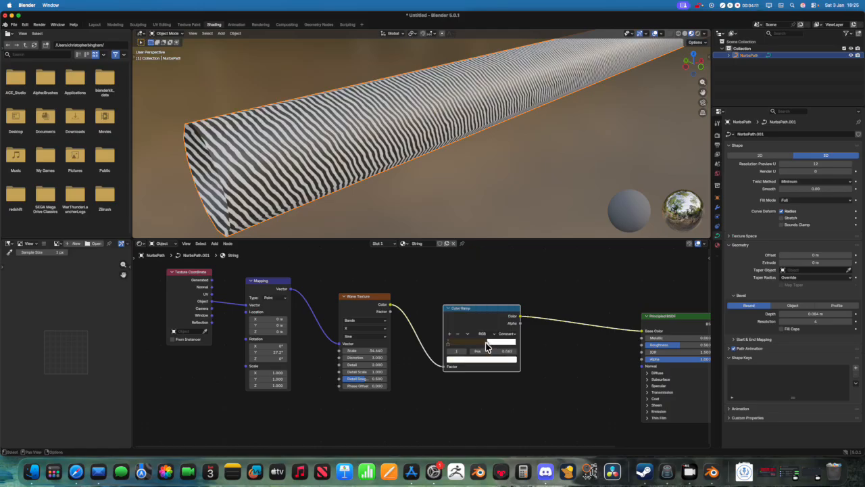
pyautogui.click(491, 358)
pyautogui.moveTo(482, 273); pyautogui.dragTo(468, 287)
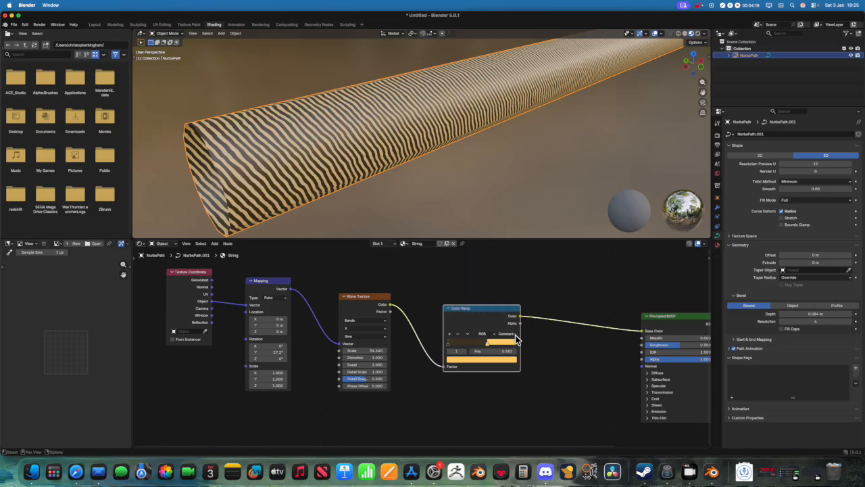
pyautogui.moveTo(487, 344); pyautogui.dragTo(458, 346)
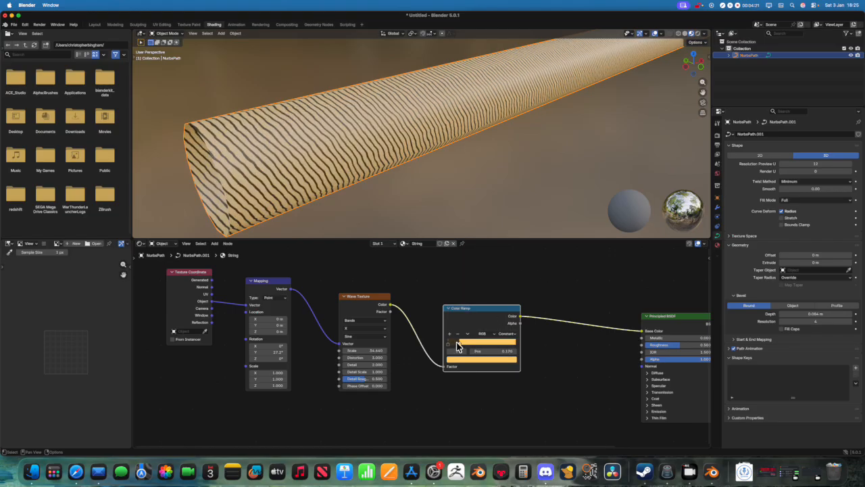
# Add two more stops to the Color Ramp and space them so a narrow golden band lies between dark brown areas.
pyautogui.click(451, 335)
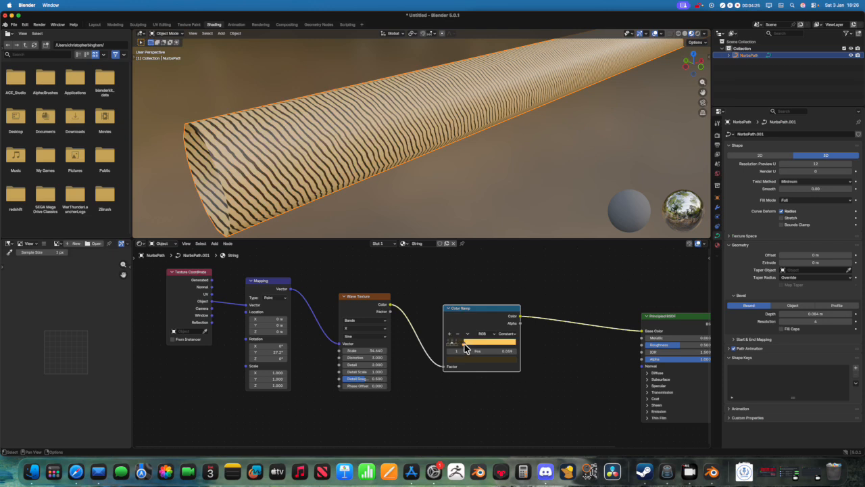
pyautogui.moveTo(465, 348)
pyautogui.mouseDown()
pyautogui.moveTo(504, 342)
pyautogui.moveTo(466, 344)
pyautogui.moveTo(496, 340)
pyautogui.moveTo(476, 340)
pyautogui.mouseUp()
pyautogui.click(497, 340)
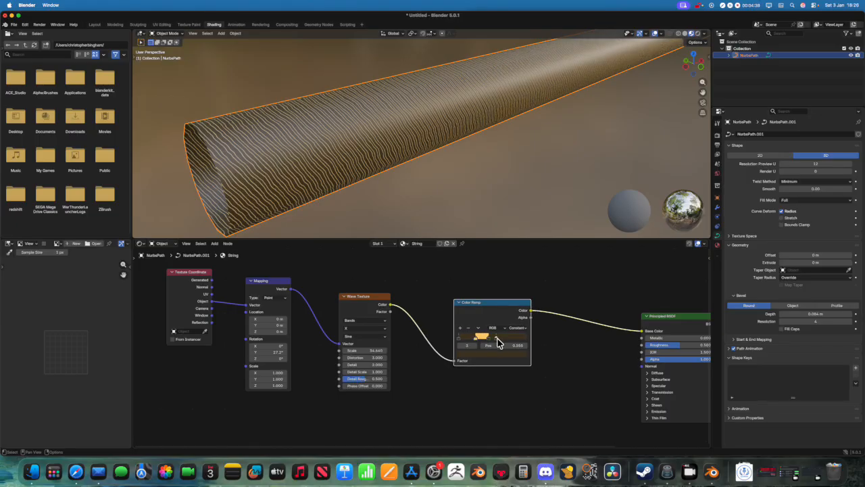
# Sample the ramp's golden yellow into the last Color Ramp stop and move that stop to position 0.841.
pyautogui.click(498, 351)
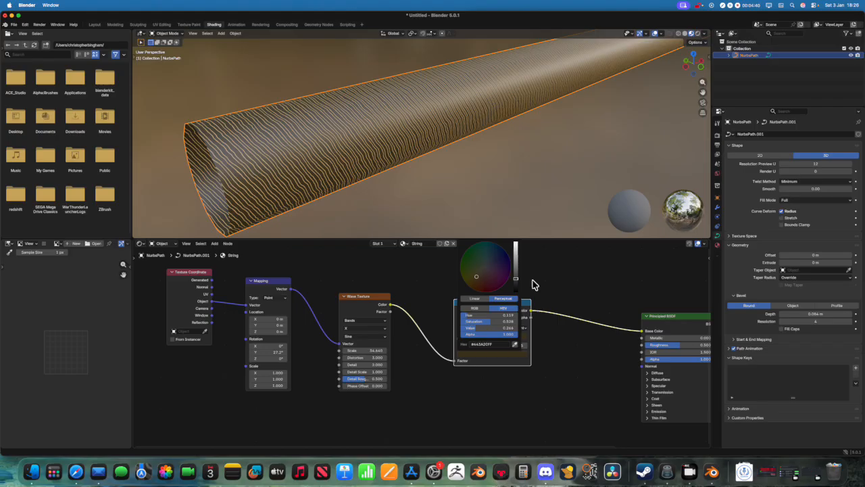
pyautogui.click(515, 345)
pyautogui.click(479, 338)
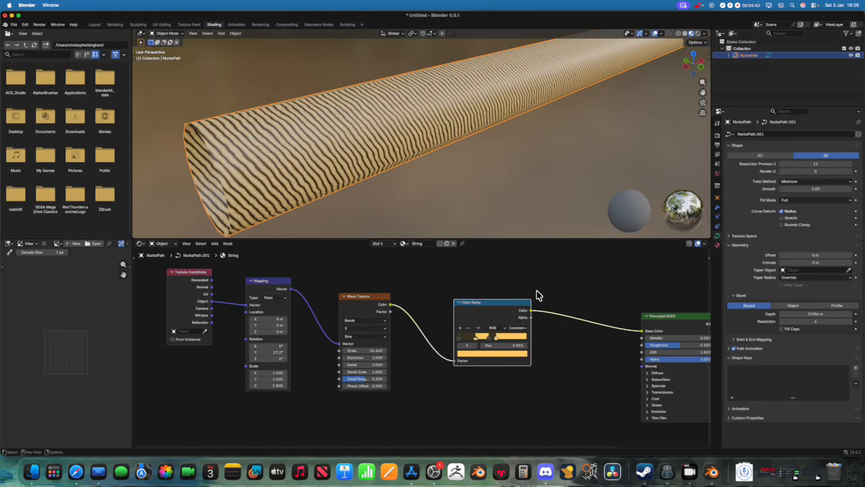
pyautogui.scroll(1, 537, 295)
pyautogui.moveTo(518, 337); pyautogui.dragTo(531, 337)
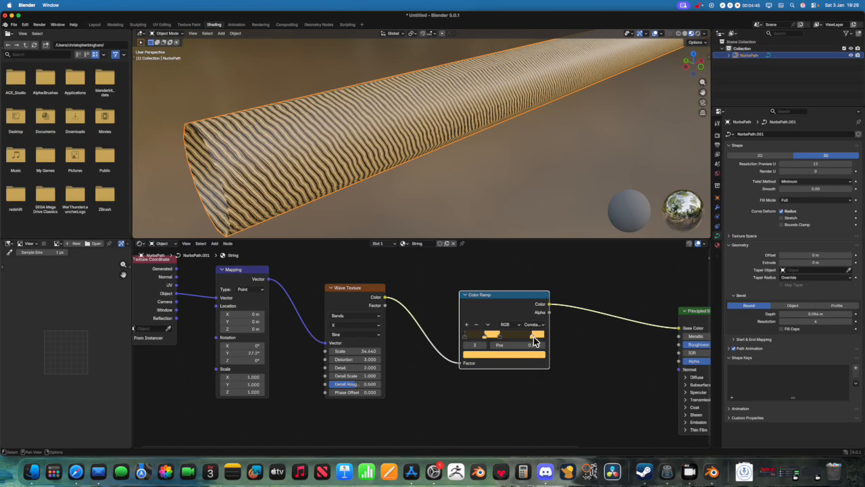
# Shift the Color Ramp node slightly towards the shader and fine-tune its second dark brown stop to a position of about 0.475.
pyautogui.scroll(3, 575, 235)
pyautogui.scroll(2, 541, 216)
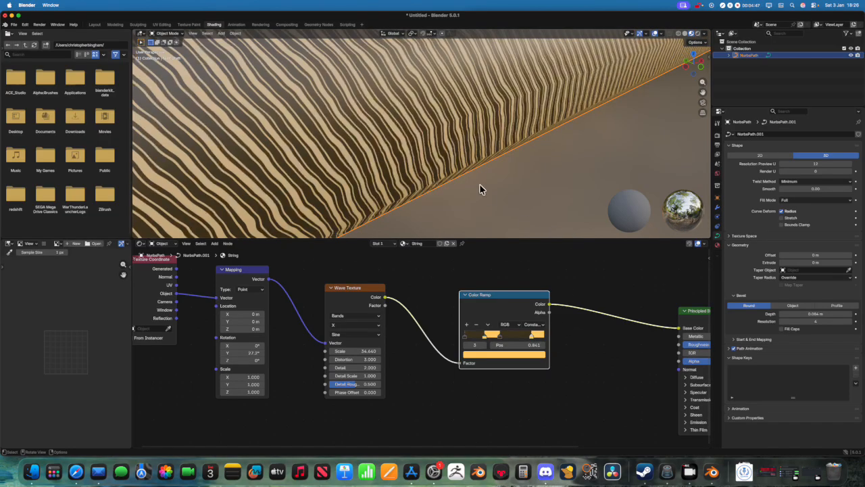
pyautogui.scroll(-5, 480, 185)
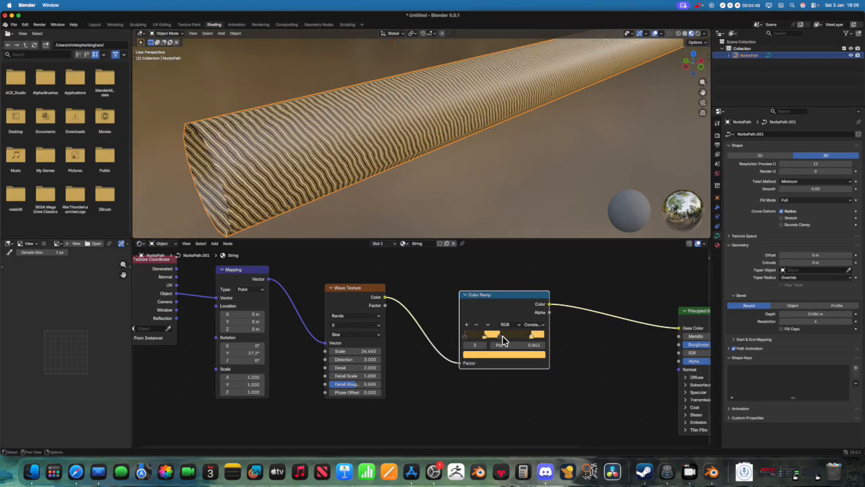
pyautogui.press('g')
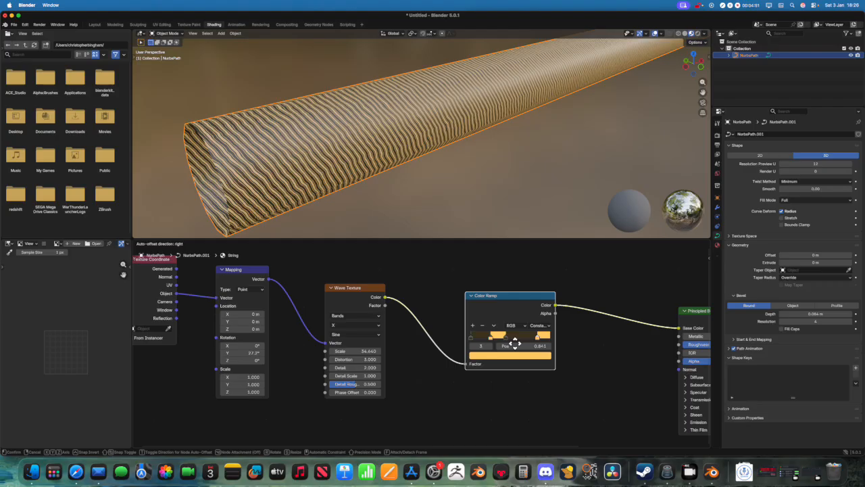
pyautogui.click(512, 337)
pyautogui.click(512, 336)
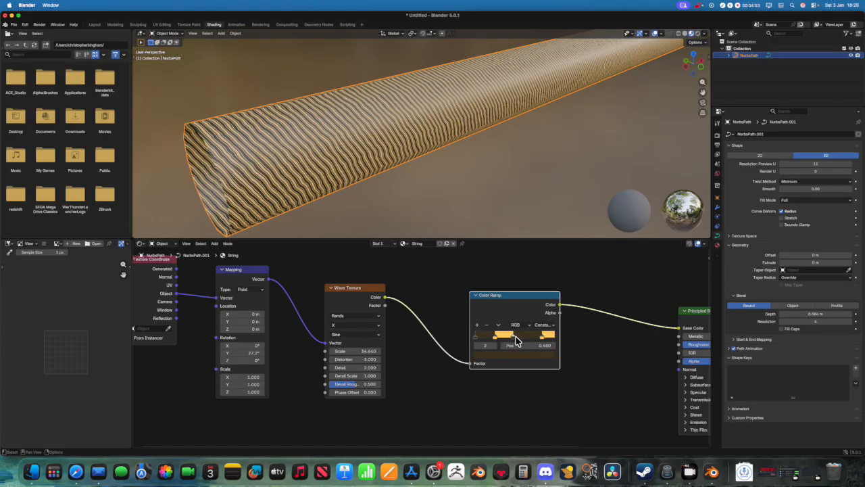
pyautogui.moveTo(516, 337); pyautogui.dragTo(514, 337)
# Move the Principled BSDF node closer to the Color Ramp and set its Metallic value to 1.000.
pyautogui.scroll(-4, 520, 194)
pyautogui.moveTo(520, 194); pyautogui.dragTo(502, 184, button='middle')
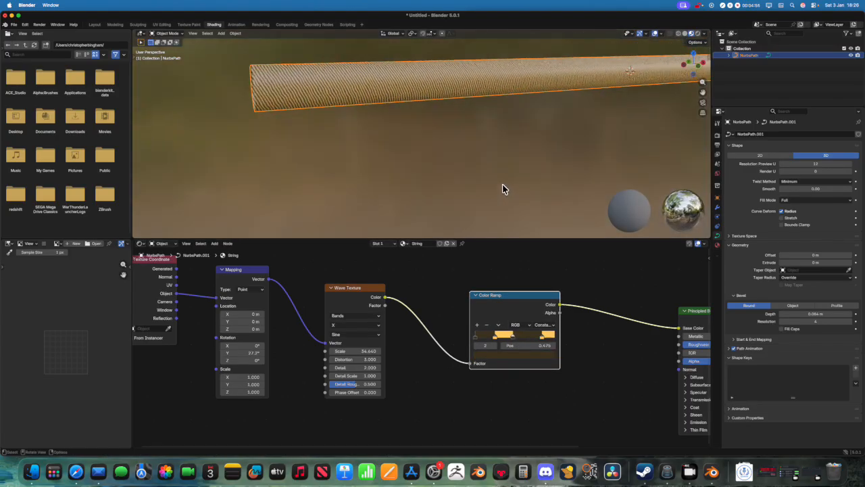
pyautogui.moveTo(545, 162); pyautogui.dragTo(471, 199, button='middle')
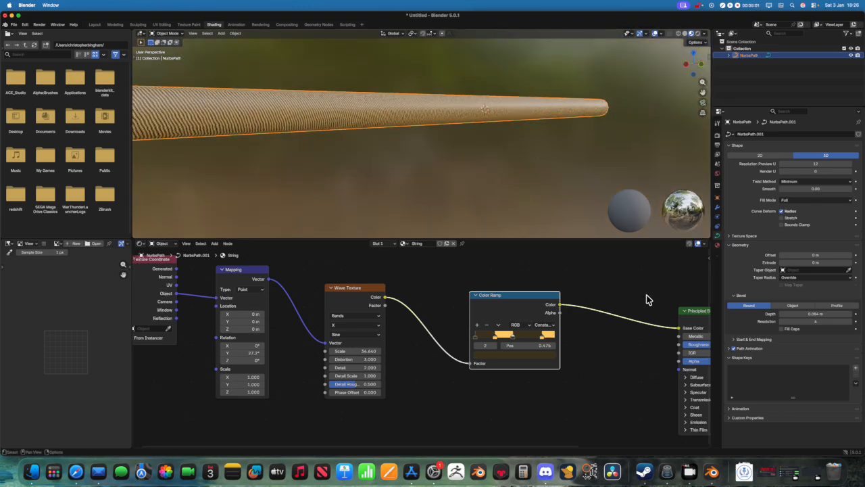
pyautogui.moveTo(699, 311)
pyautogui.mouseDown()
pyautogui.moveTo(627, 284)
pyautogui.moveTo(636, 310)
pyautogui.moveTo(693, 310)
pyautogui.mouseUp()
# Enter Edit Mode on the curve path and select its second control point, next to the near end of the tube.
pyautogui.moveTo(356, 74); pyautogui.dragTo(423, 136, button='middle')
pyautogui.scroll(3, 426, 92)
pyautogui.press('Tab')
pyautogui.scroll(3, 466, 162)
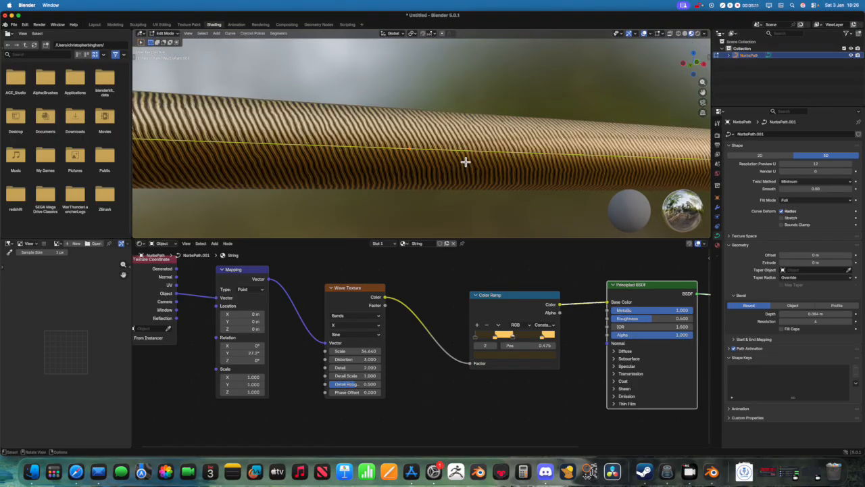
pyautogui.scroll(-6, 446, 158)
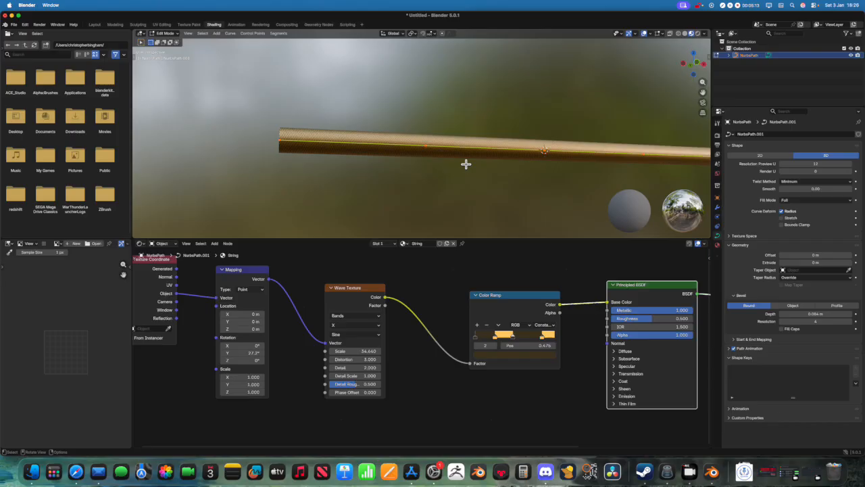
pyautogui.scroll(3, 579, 184)
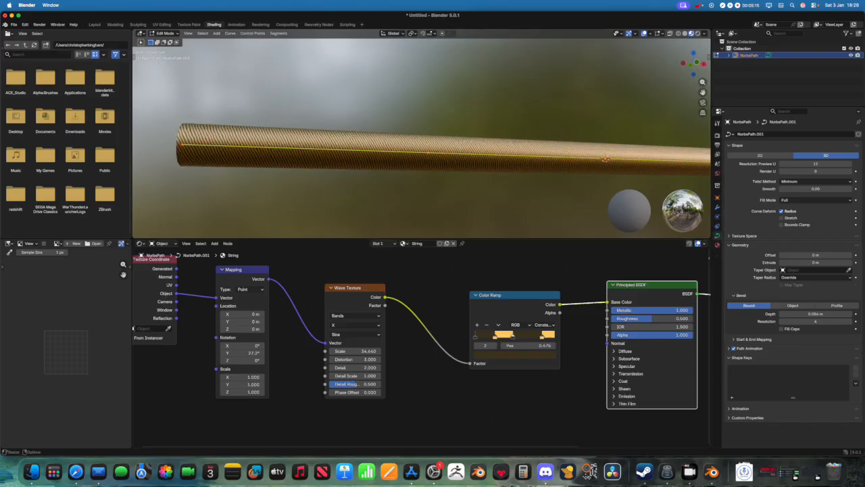
pyautogui.moveTo(543, 306); pyautogui.dragTo(304, 307, button='middle')
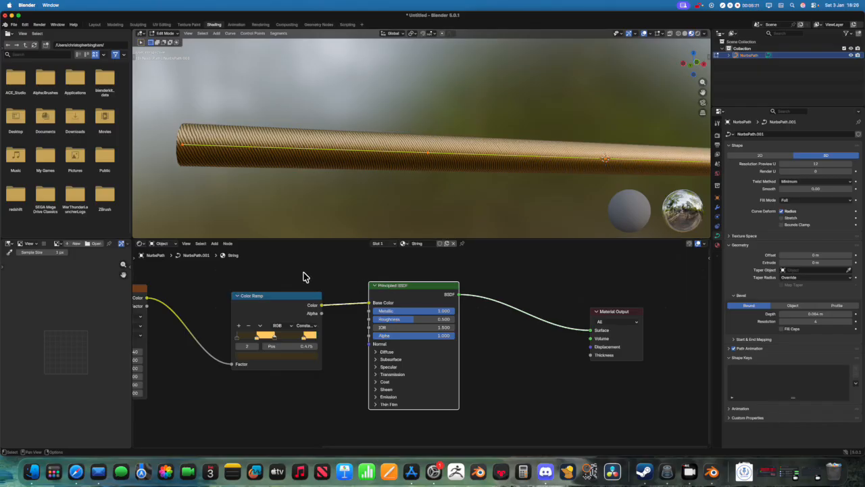
pyautogui.moveTo(450, 176); pyautogui.dragTo(476, 184, button='middle')
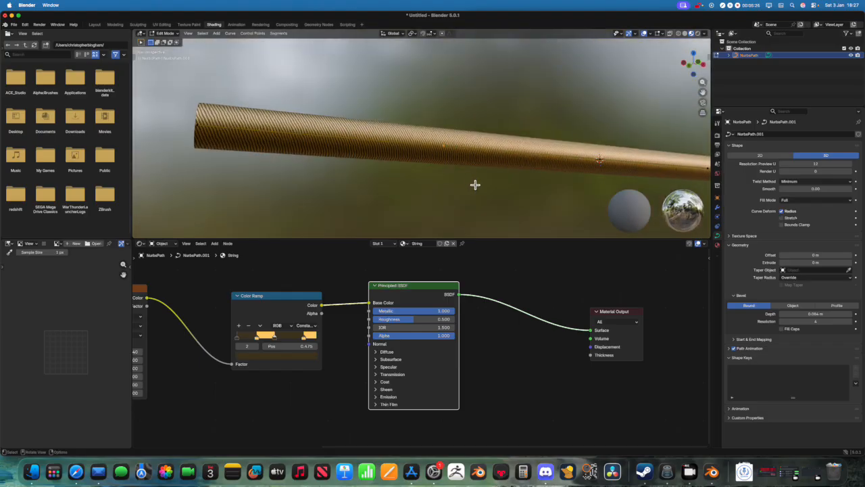
pyautogui.moveTo(545, 142); pyautogui.dragTo(473, 187, button='middle')
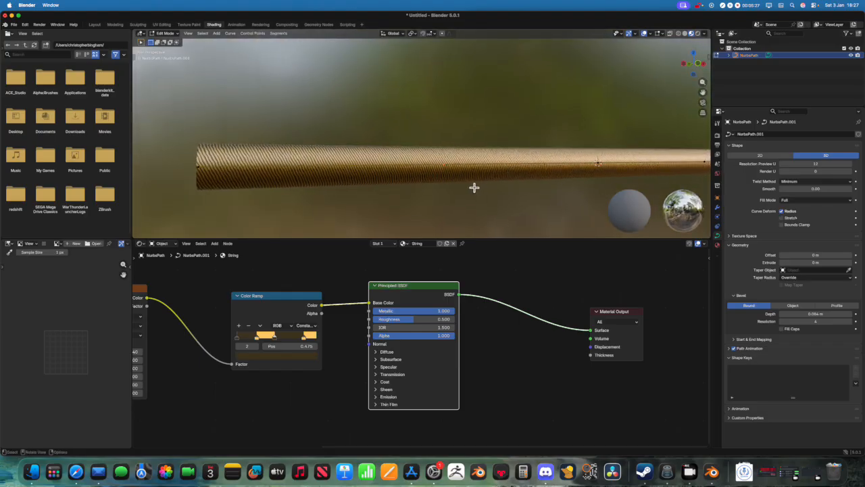
# Try bending the tube upwards by raising the selected control point, and undo both moves.
pyautogui.press('g')
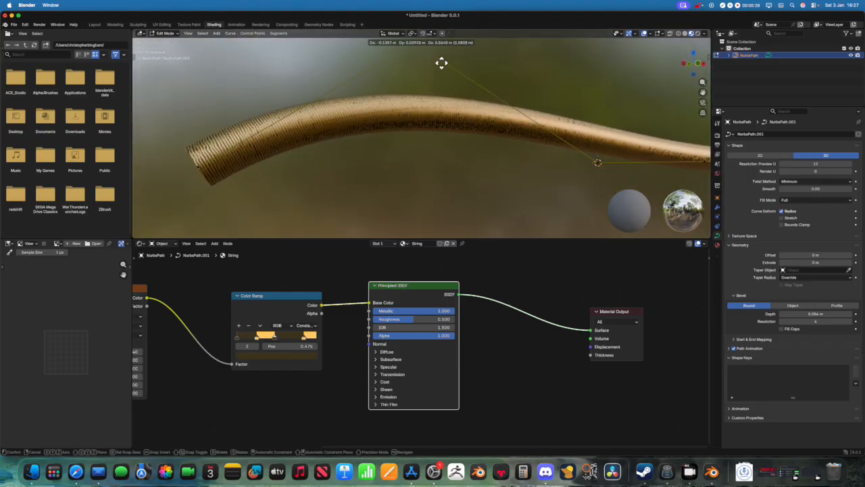
pyautogui.click(448, 55)
pyautogui.moveTo(454, 67); pyautogui.dragTo(461, 120, button='middle')
pyautogui.scroll(3, 472, 73)
pyautogui.press('g')
pyautogui.click(441, 52)
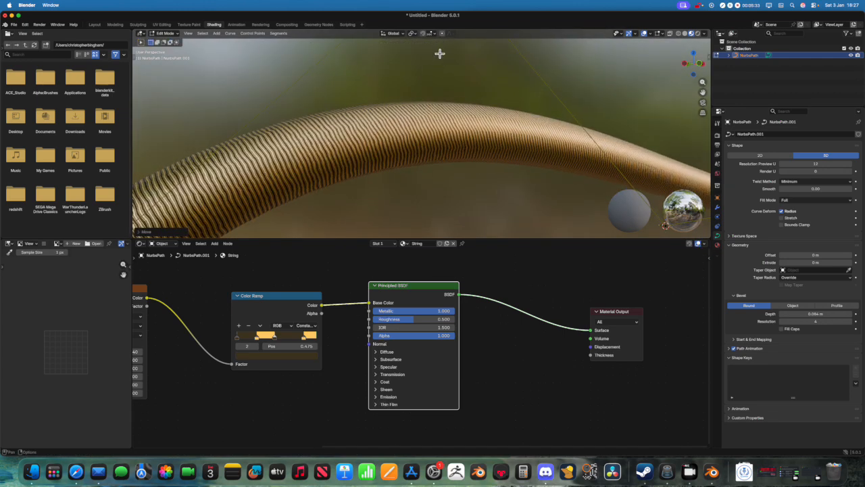
pyautogui.hotkey('ctrl', 'z')
pyautogui.scroll(-4, 479, 159)
pyautogui.hotkey('ctrl', 'z')
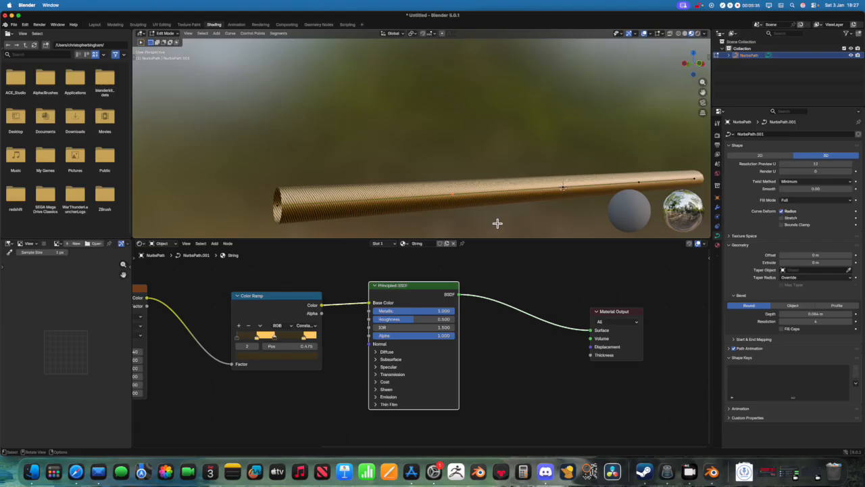
# Bend the tube into an S-shape by moving two of its middle control points out to opposite sides.
pyautogui.moveTo(509, 200); pyautogui.dragTo(541, 222, button='middle')
pyautogui.press('g')
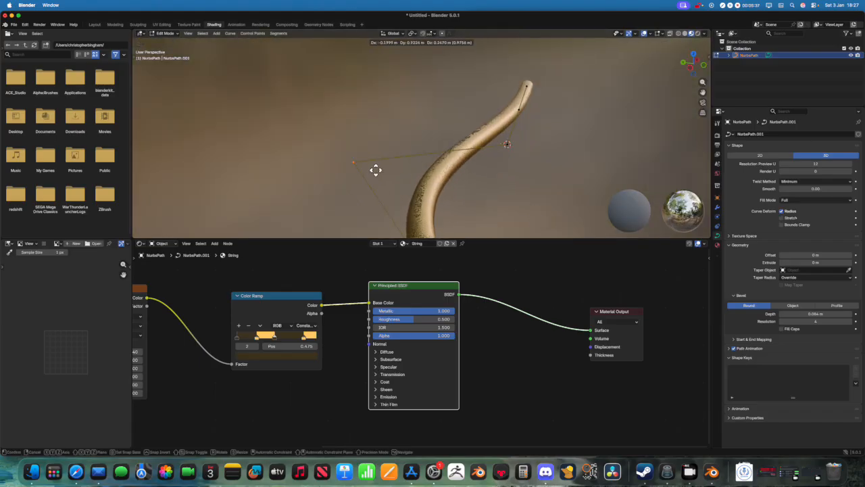
pyautogui.click(341, 164)
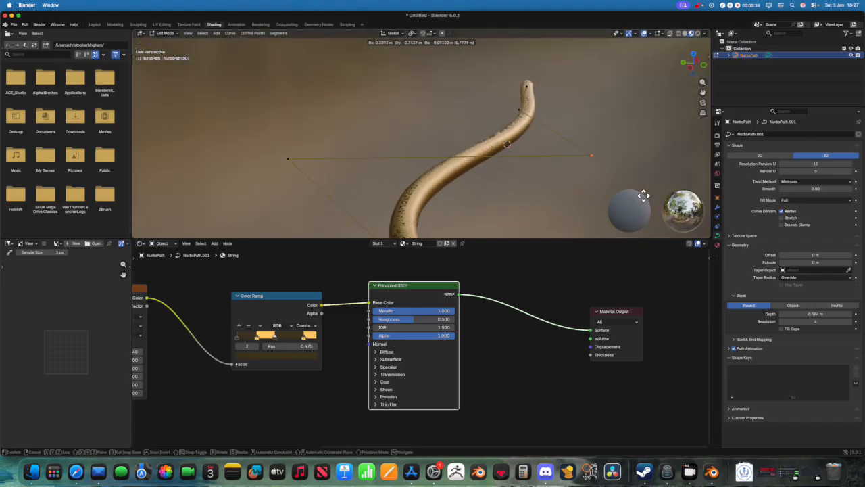
pyautogui.moveTo(555, 136); pyautogui.dragTo(454, 195, button='middle')
pyautogui.moveTo(570, 89); pyautogui.dragTo(558, 123, button='middle')
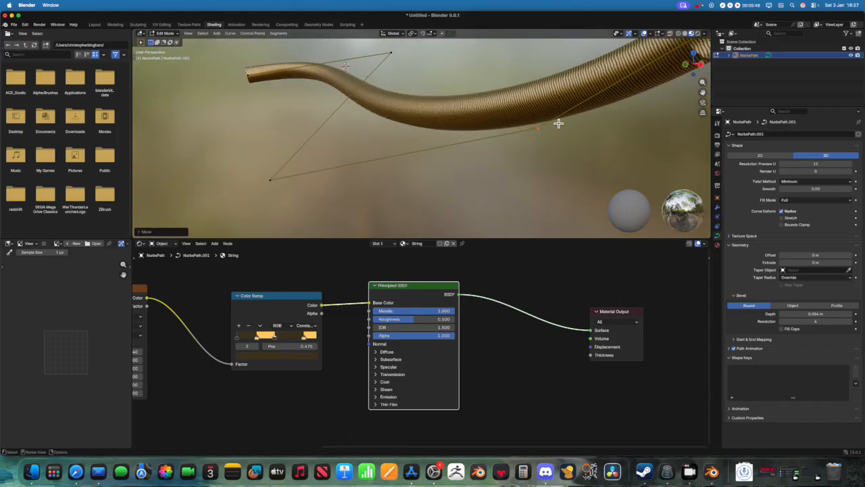
pyautogui.moveTo(610, 140); pyautogui.dragTo(669, 138, button='middle')
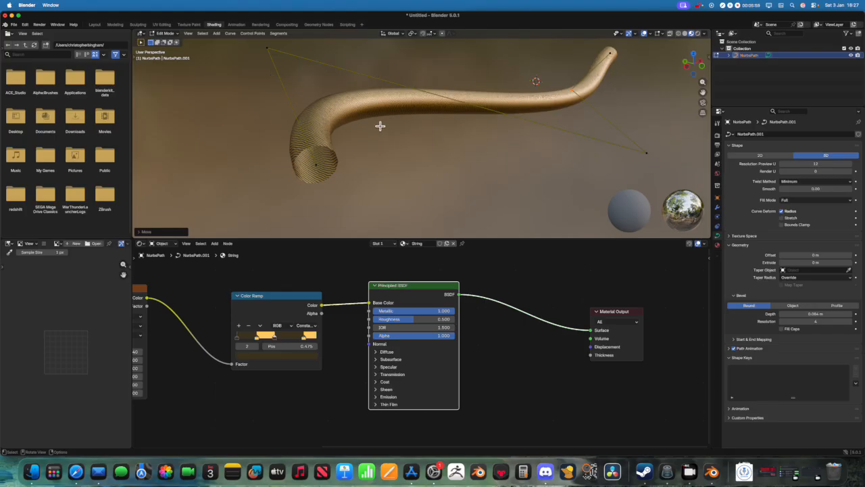
# Move the Principled BSDF node closer to the Material Output and box-select all nodes from Texture Coordinate through Principled BSDF.
pyautogui.moveTo(406, 294); pyautogui.dragTo(477, 300)
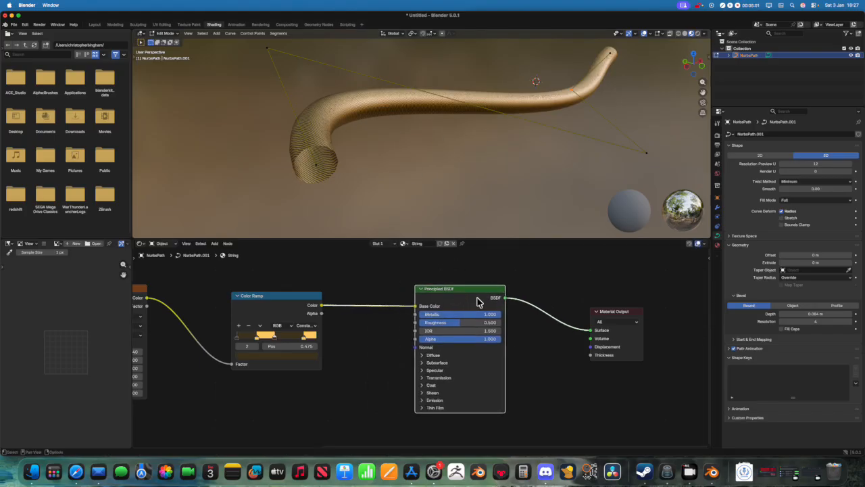
pyautogui.scroll(-4, 365, 304)
pyautogui.moveTo(369, 302); pyautogui.dragTo(469, 297, button='middle')
pyautogui.scroll(-4, 405, 330)
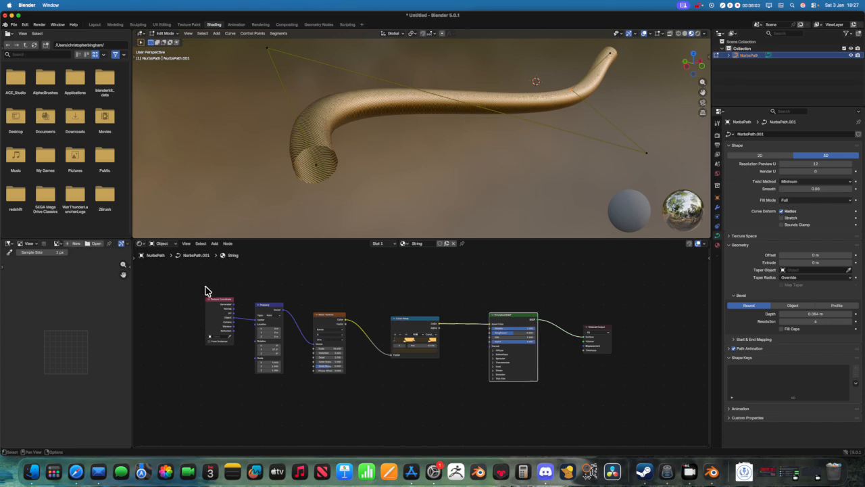
pyautogui.moveTo(206, 290); pyautogui.dragTo(553, 396)
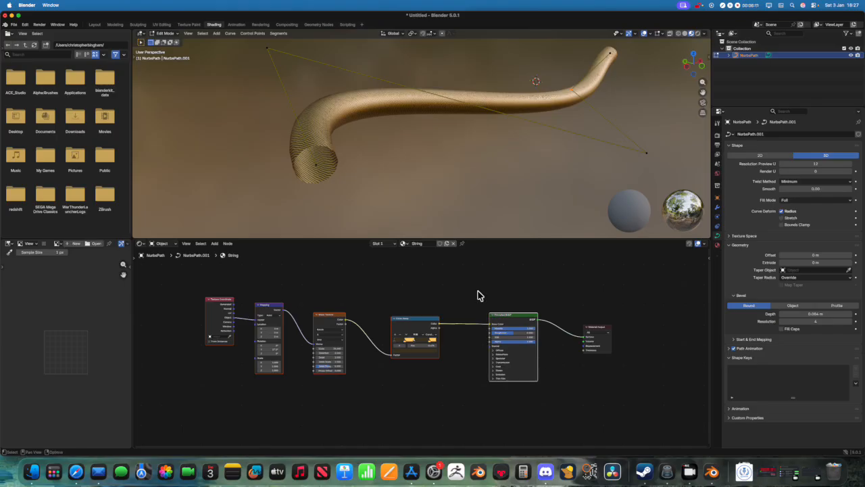
pyautogui.press('F3')
pyautogui.write('grou')
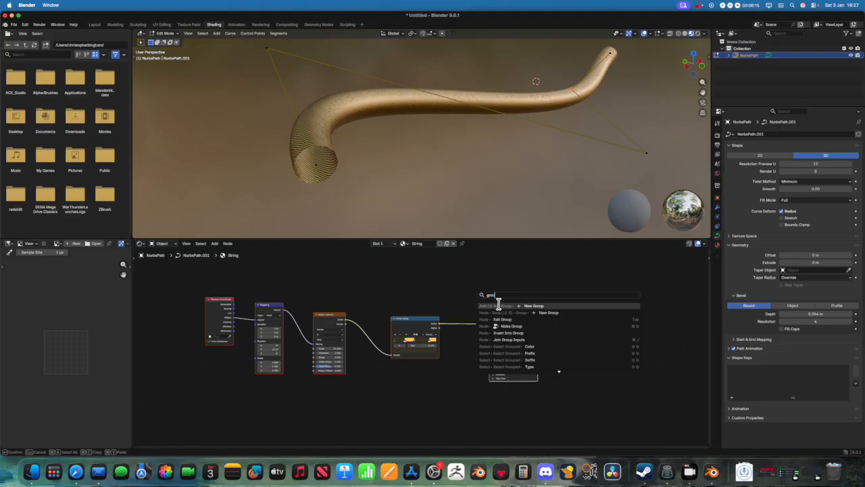
pyautogui.press('Escape')
pyautogui.moveTo(543, 309); pyautogui.dragTo(475, 312, button='middle')
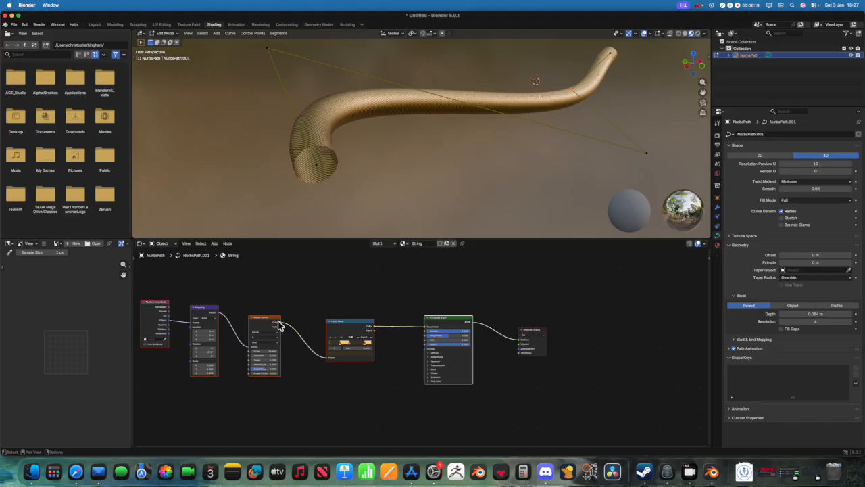
# Examine the wound-string texture along the bent tube from several distances and angles.
pyautogui.scroll(4, 435, 125)
pyautogui.moveTo(458, 120); pyautogui.dragTo(467, 123, button='middle')
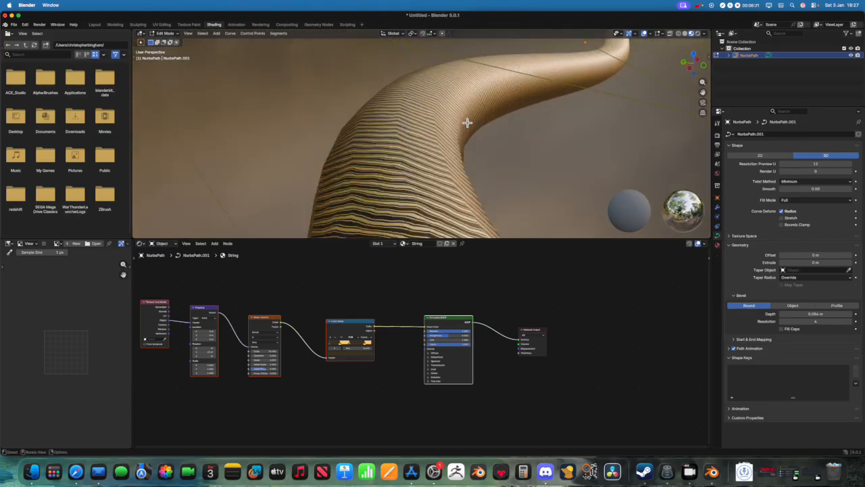
pyautogui.scroll(-3, 468, 123)
pyautogui.scroll(3, 485, 140)
pyautogui.scroll(-6, 507, 142)
pyautogui.moveTo(507, 142); pyautogui.dragTo(473, 179, button='middle')
pyautogui.scroll(4, 476, 133)
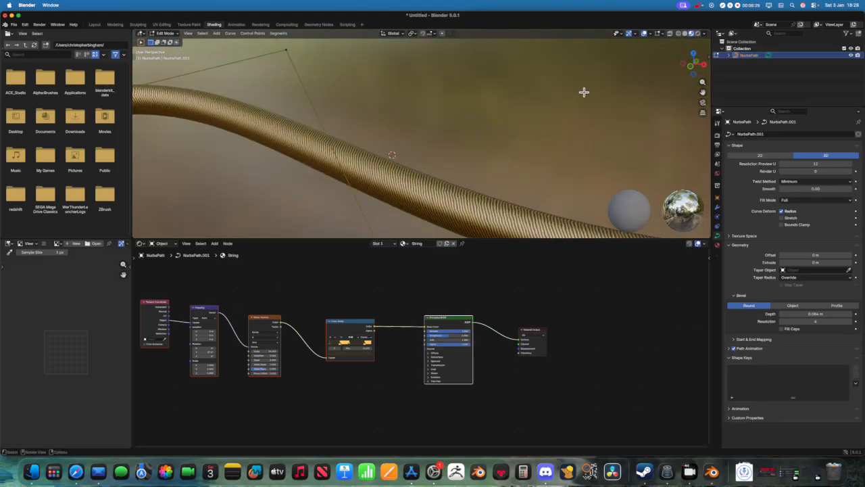
pyautogui.scroll(-4, 575, 107)
pyautogui.moveTo(552, 65); pyautogui.dragTo(539, 58, button='middle')
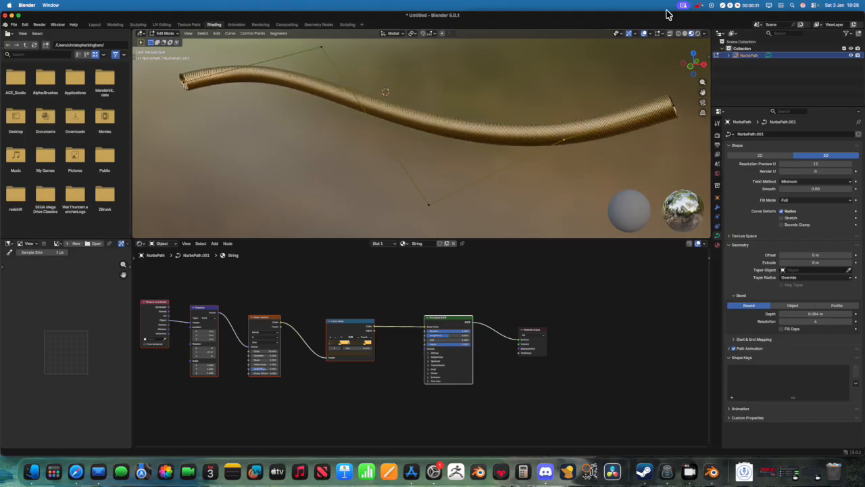